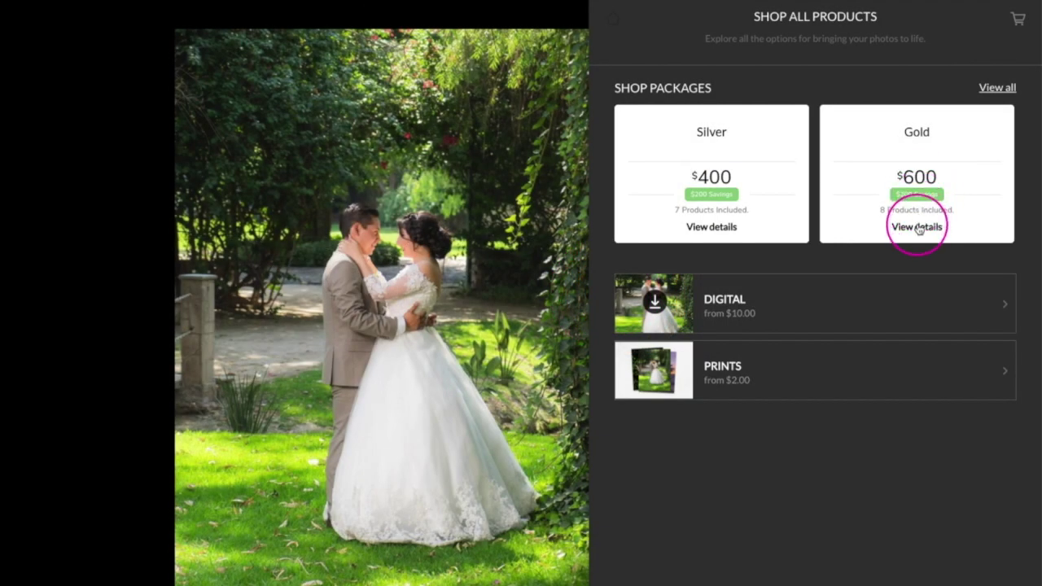
Step: View the Gold package's details in the client store, then go to the Selling area
{"action": "left_click", "coordinate": [919, 229]}
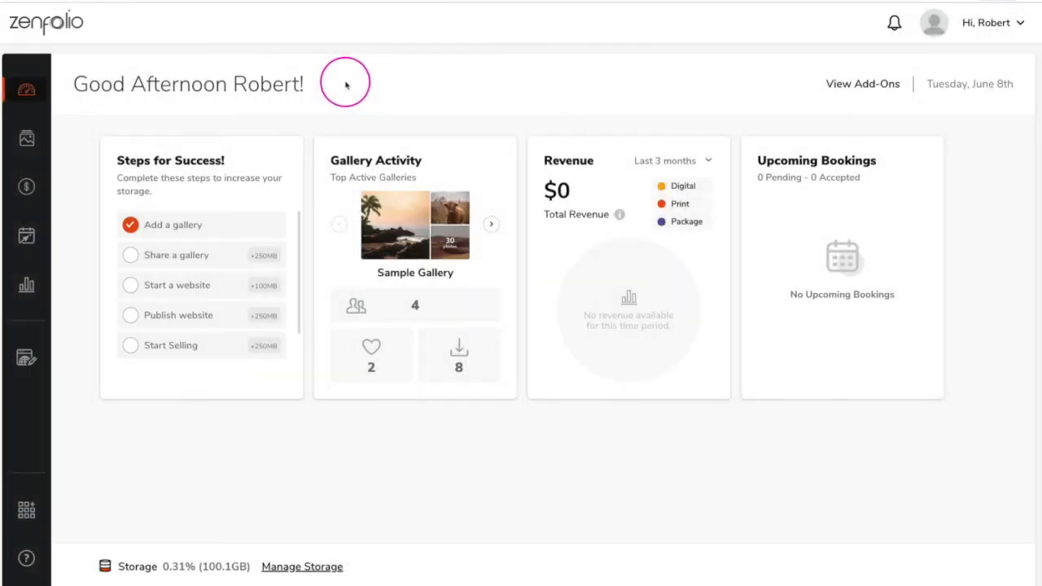
{"action": "left_click", "coordinate": [28, 188]}
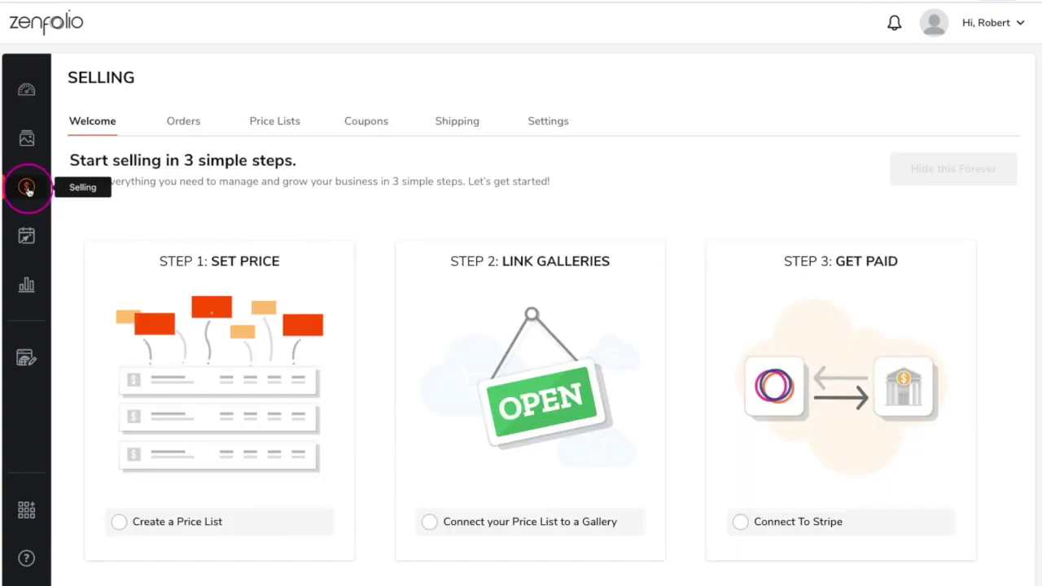
Step: Open the Selling Settings and start connecting a Stripe payout account
{"action": "left_click", "coordinate": [551, 124]}
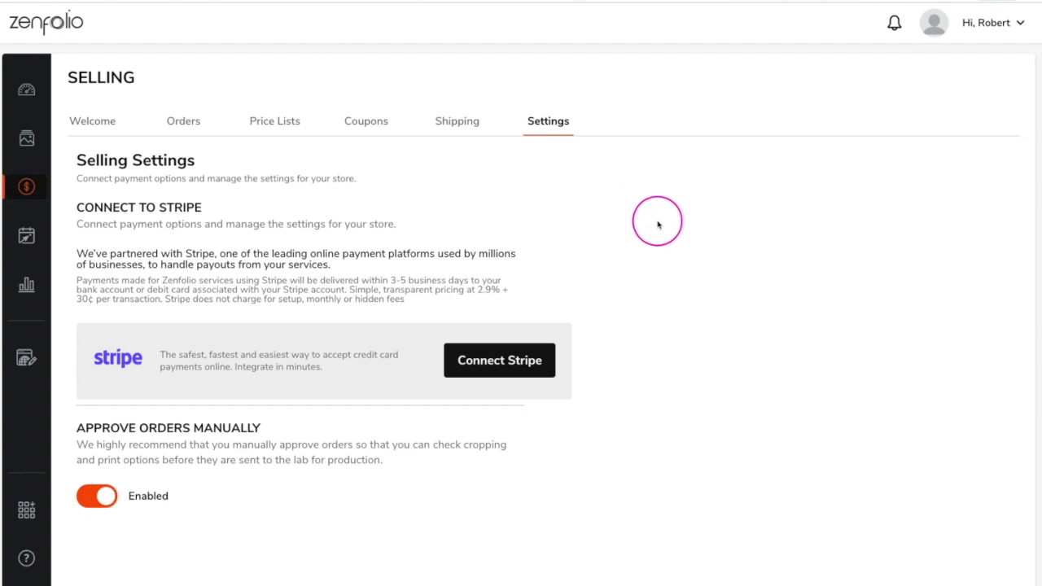
{"action": "left_click", "coordinate": [489, 369]}
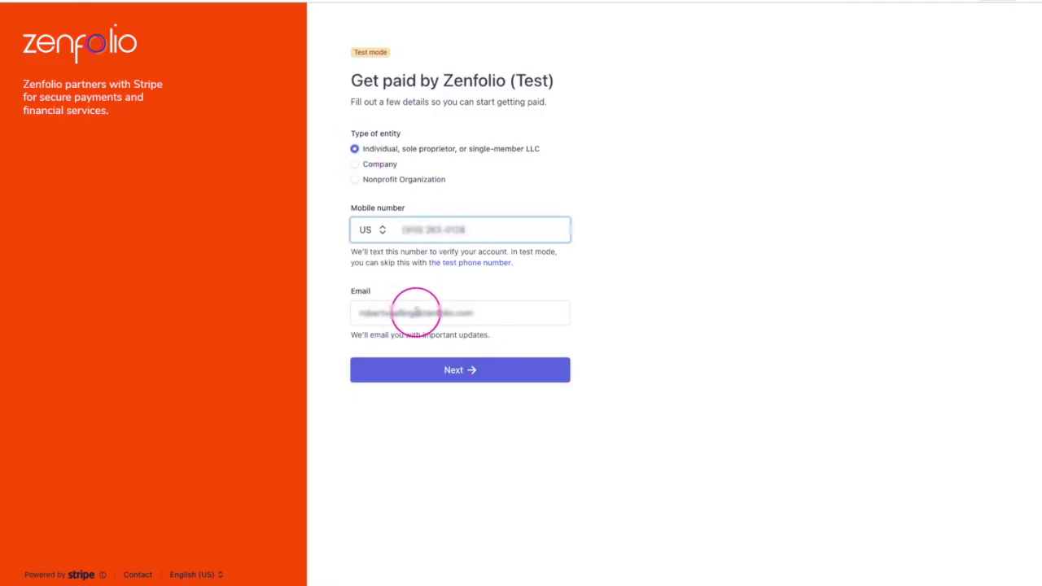
Step: Continue past contact details and fill in the home street address, city, state and ZIP code
{"action": "left_click", "coordinate": [362, 369]}
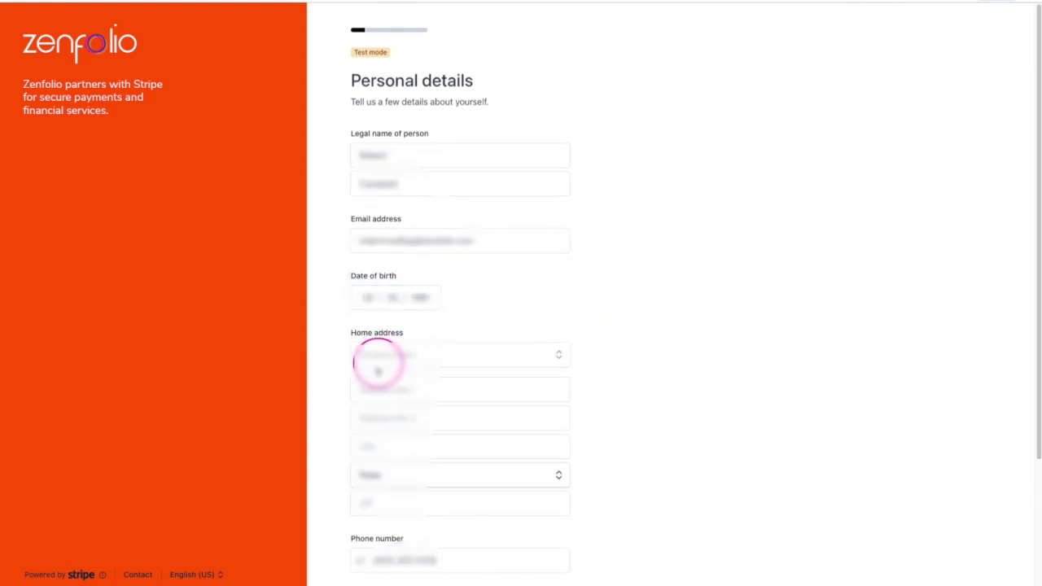
{"action": "left_click", "coordinate": [372, 390]}
{"action": "key", "text": "Tab"}
{"action": "key", "text": "Tab"}
{"action": "type", "text": "Southfield"}
{"action": "key", "text": "Tab"}
{"action": "type", "text": "North Carolina"}
{"action": "key", "text": "Tab"}
{"action": "type", "text": "27601"}
Step: Enter the Social Security number digits and submit the personal details
{"action": "scroll", "coordinate": [398, 407], "scroll_direction": "down", "scroll_amount": 3}
{"action": "left_click", "coordinate": [424, 430]}
{"action": "type", "text": "00-0000"}
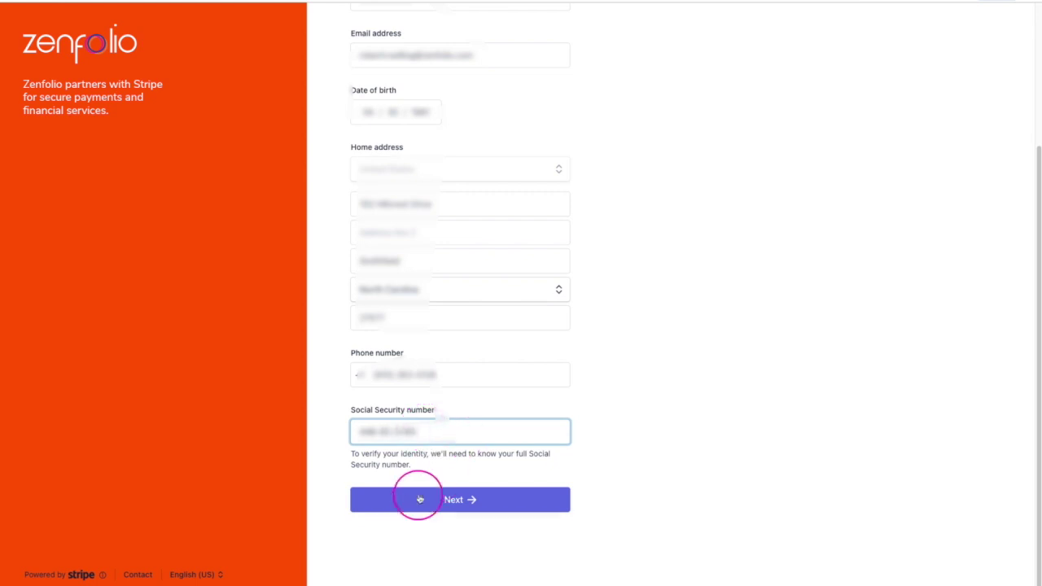
{"action": "left_click", "coordinate": [414, 494]}
Step: Set industry to Photography studios and website to yourphotos.com, then submit the onboarding
{"action": "left_click", "coordinate": [424, 156]}
{"action": "type", "text": "pho"}
{"action": "left_click", "coordinate": [444, 215]}
{"action": "left_click", "coordinate": [444, 218]}
{"action": "type", "text": "yourphotos.com"}
{"action": "left_click", "coordinate": [435, 257]}
{"action": "left_click", "coordinate": [521, 234]}
{"action": "left_click", "coordinate": [459, 539]}
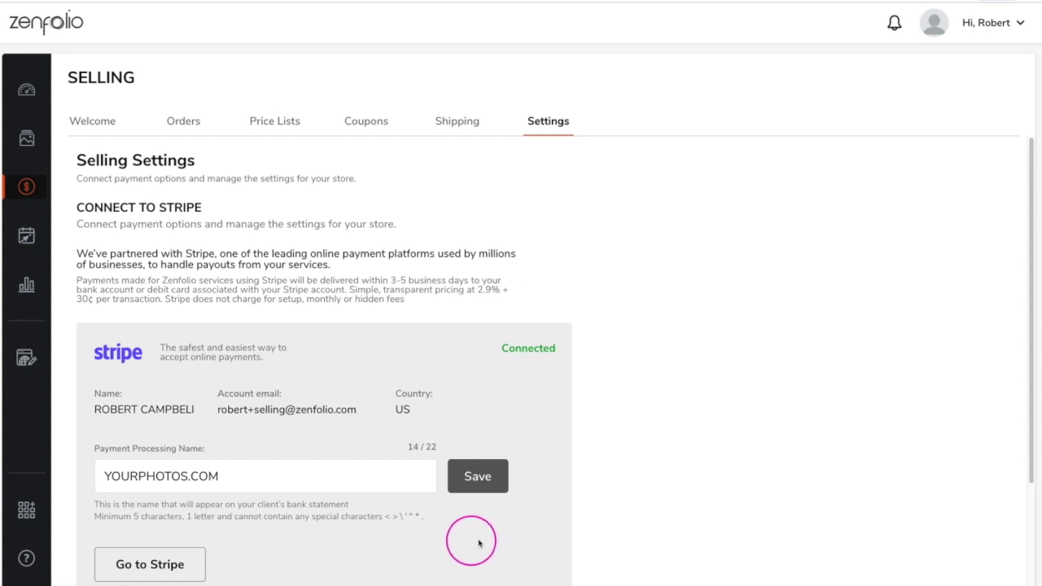
Step: Check the YOURPHOTOS.COM payment processing name, then go to the Price Lists page
{"action": "scroll", "coordinate": [672, 456], "scroll_direction": "down", "scroll_amount": 1}
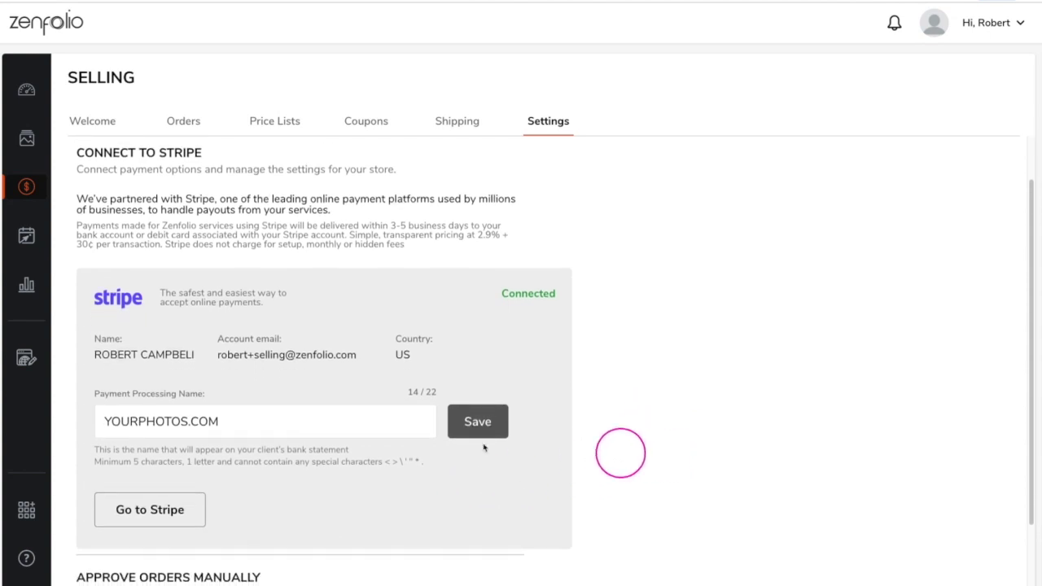
{"action": "triple_click", "coordinate": [325, 419]}
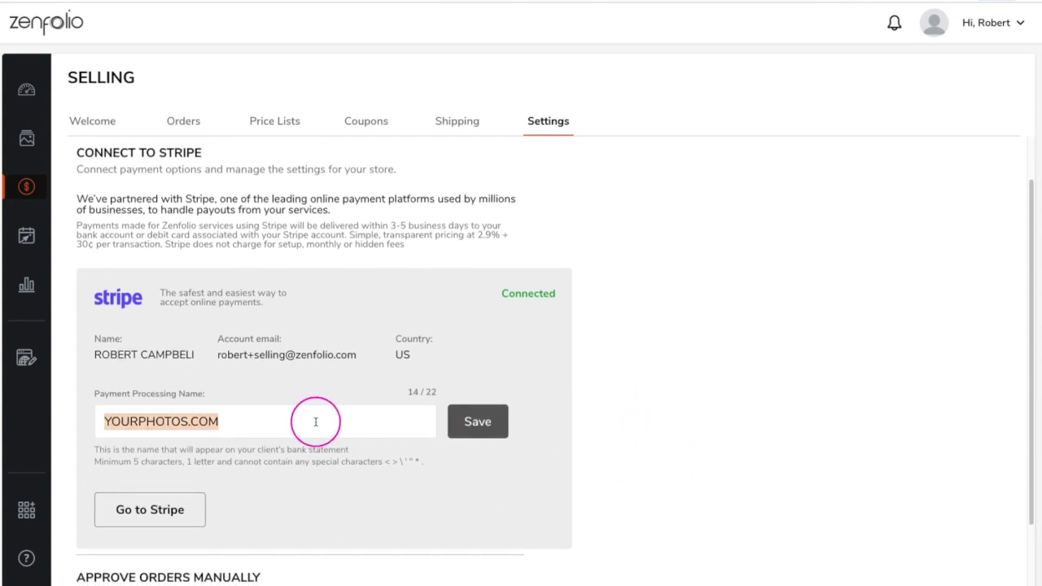
{"action": "left_click", "coordinate": [350, 479]}
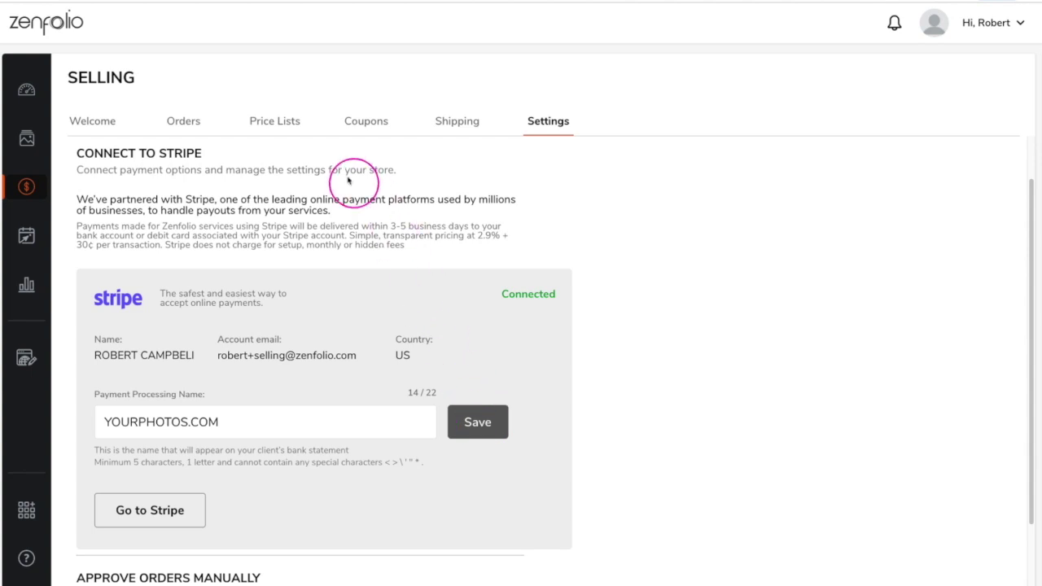
{"action": "left_click", "coordinate": [274, 124]}
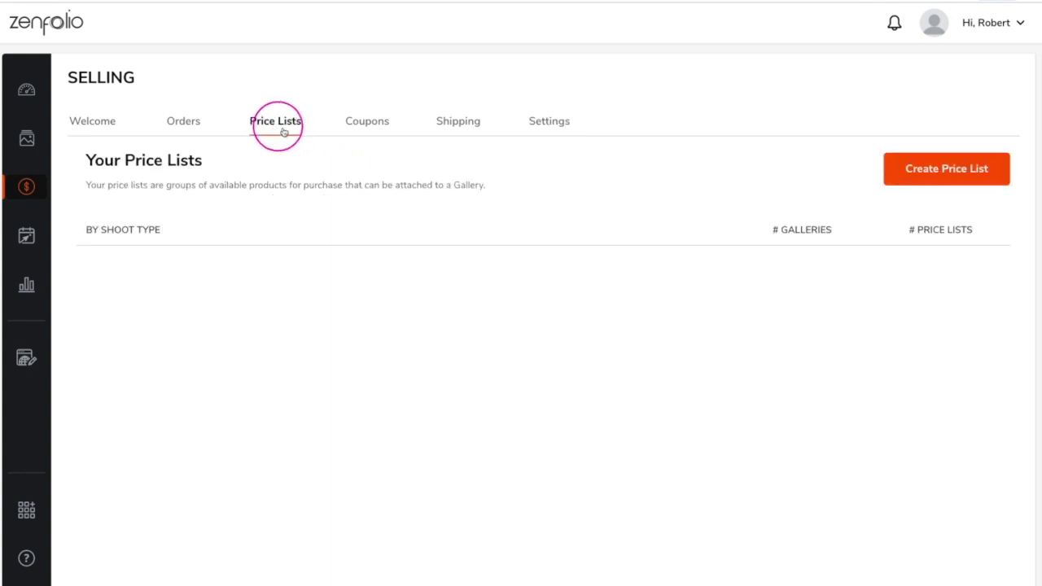
Step: Create a Wedding shoot-type price list from a Blank Price List, titled Weddings
{"action": "left_click", "coordinate": [923, 176]}
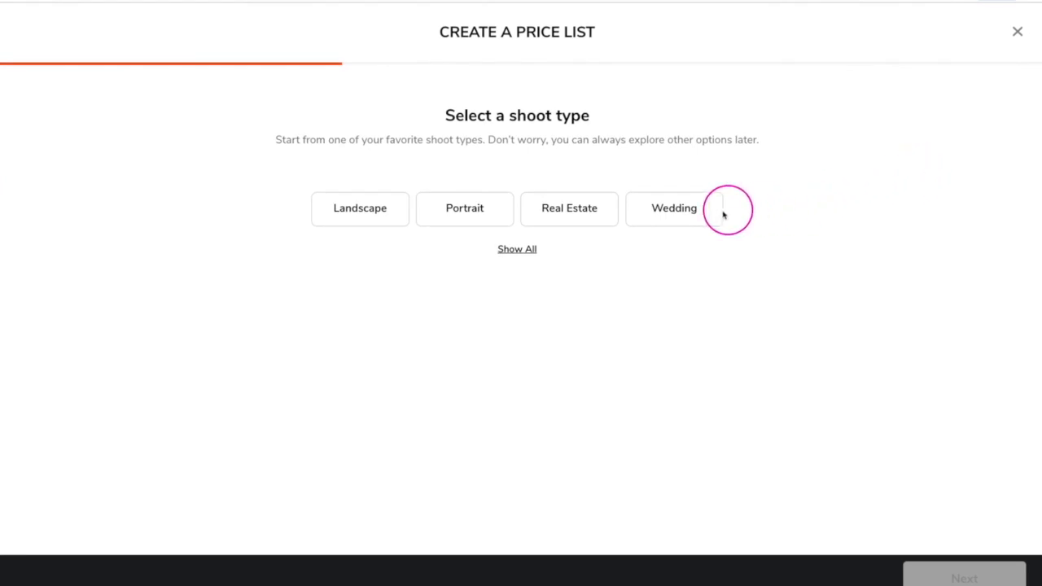
{"action": "left_click", "coordinate": [674, 213]}
{"action": "left_click", "coordinate": [964, 578]}
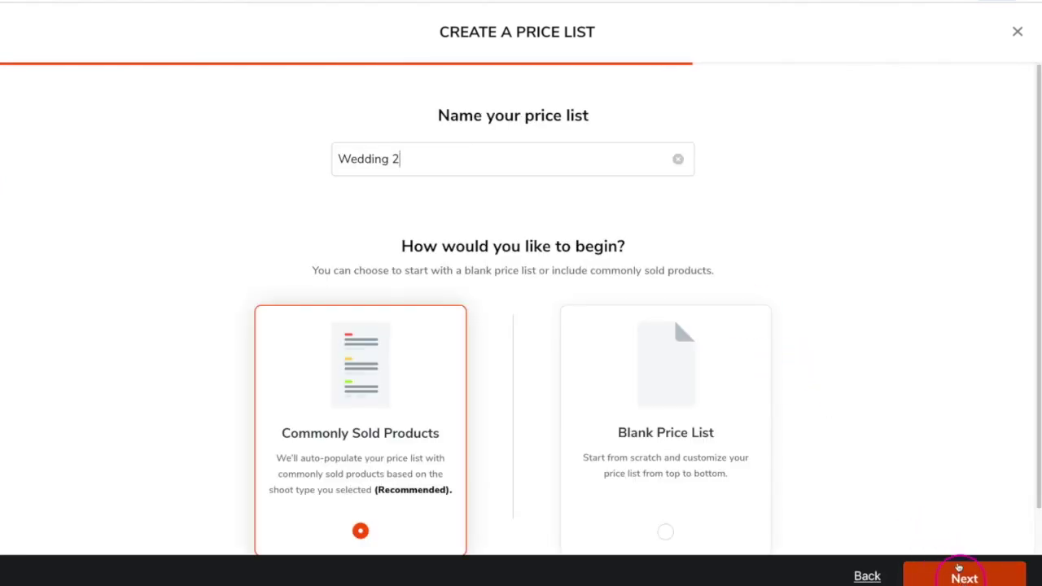
{"action": "scroll", "coordinate": [888, 321], "scroll_direction": "down", "scroll_amount": 1}
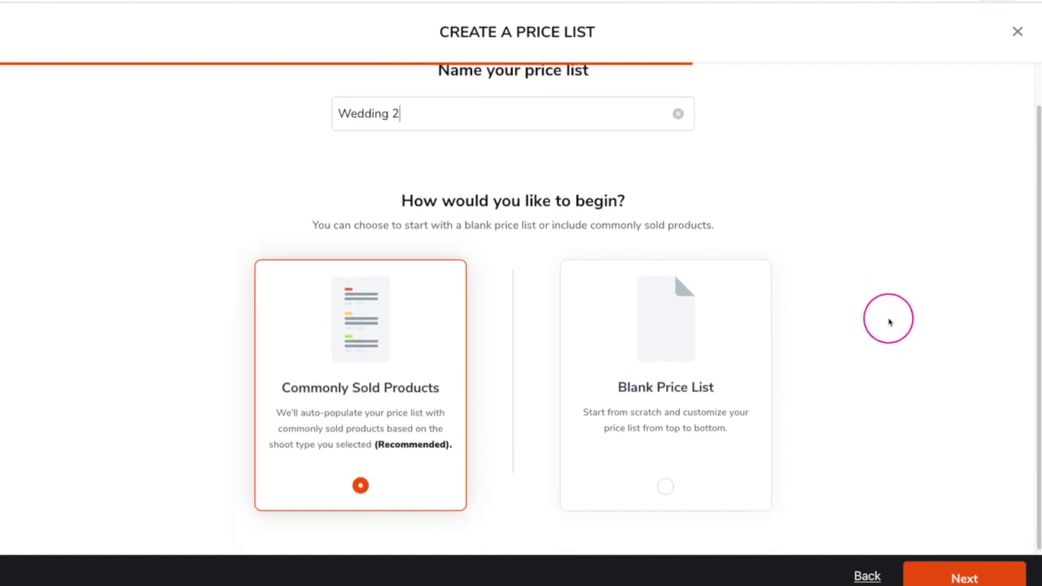
{"action": "left_click", "coordinate": [735, 345]}
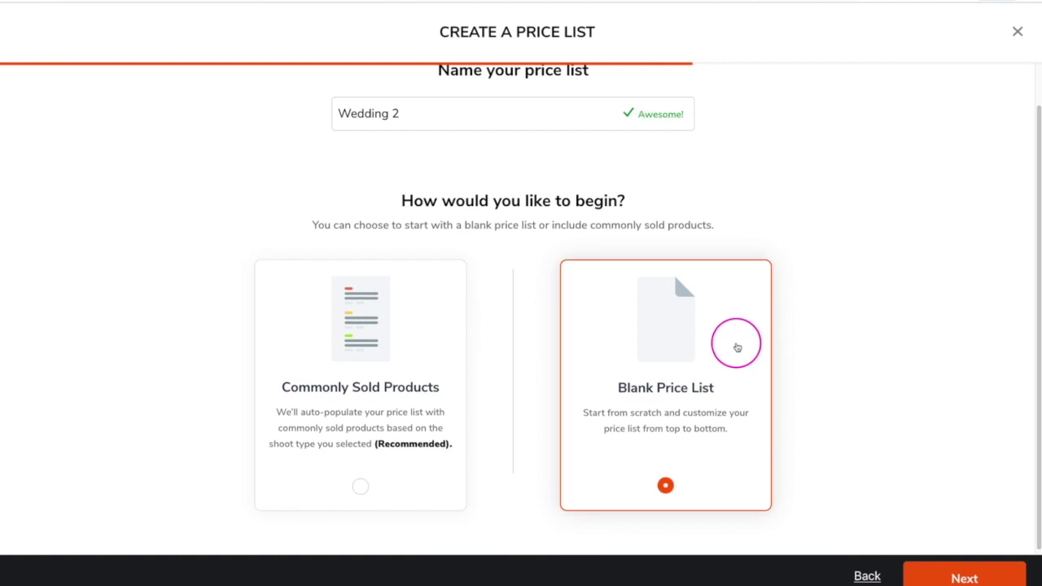
{"action": "left_click", "coordinate": [957, 578]}
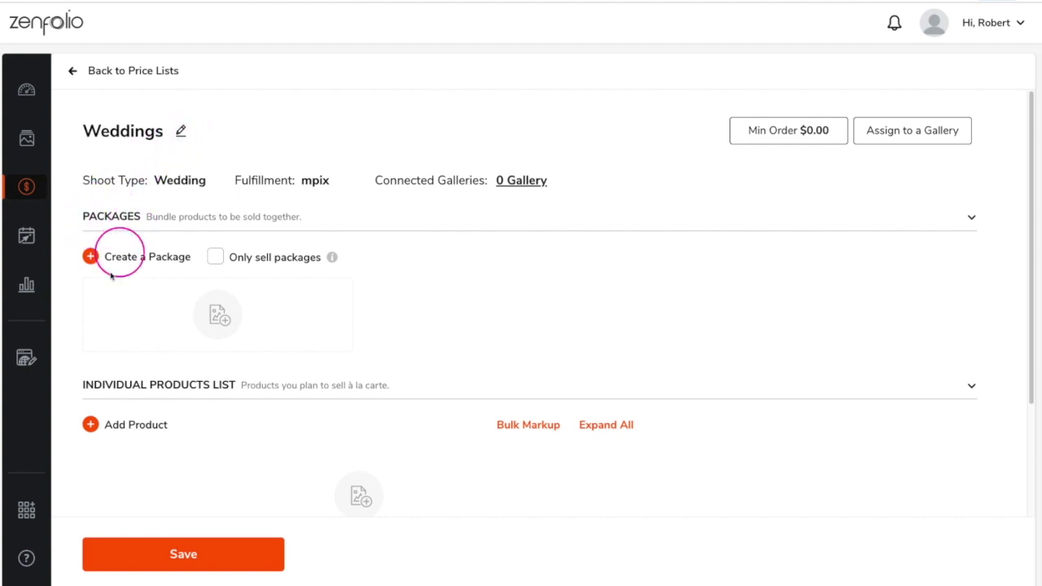
Step: Add Digital Downloads with the Low size set to 0.3MP and All Photos Original turned off
{"action": "scroll", "coordinate": [103, 319], "scroll_direction": "down", "scroll_amount": 1}
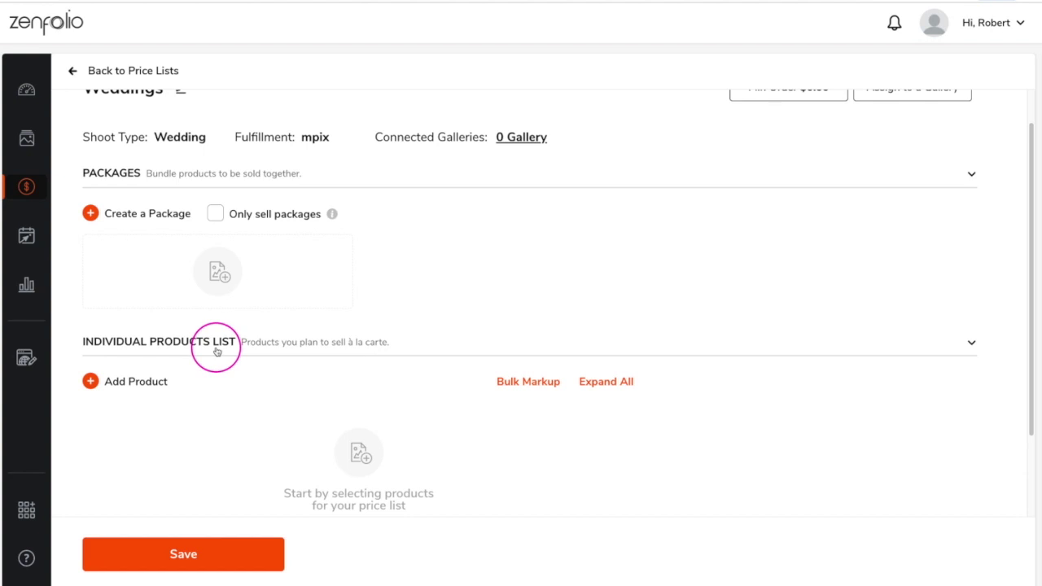
{"action": "left_click", "coordinate": [119, 386]}
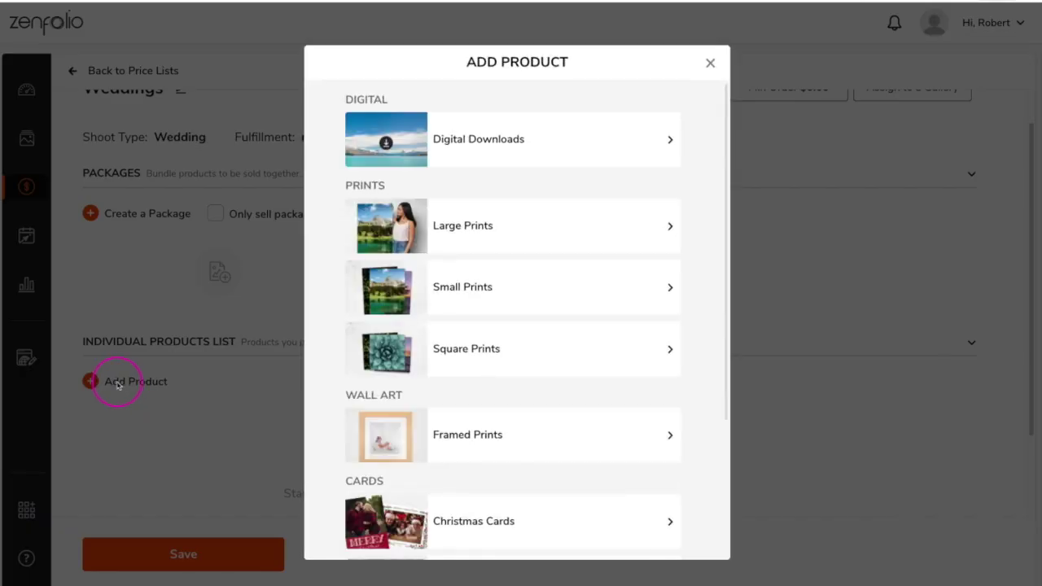
{"action": "left_click", "coordinate": [469, 147]}
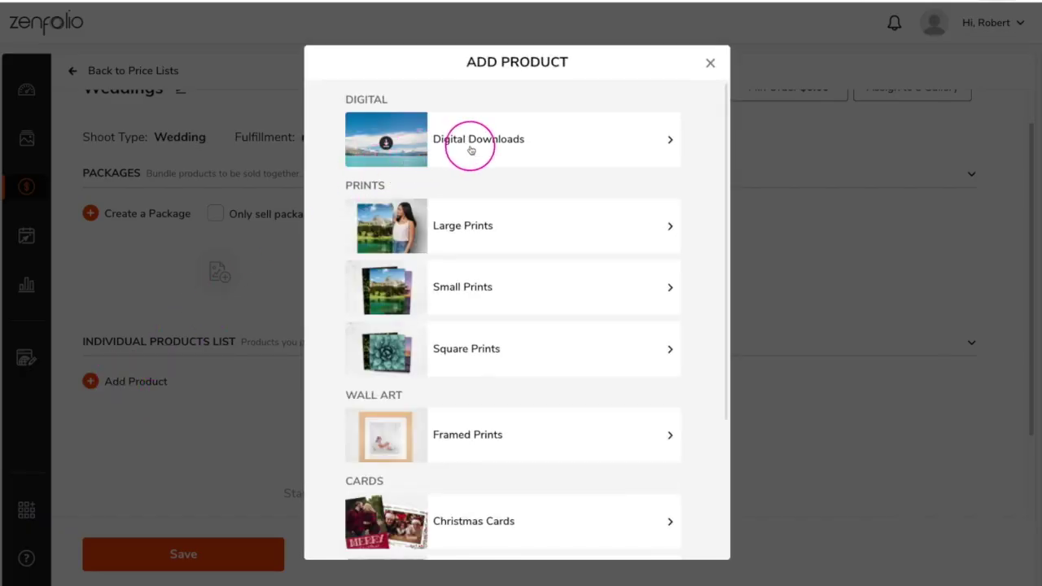
{"action": "scroll", "coordinate": [474, 152], "scroll_direction": "down", "scroll_amount": 4}
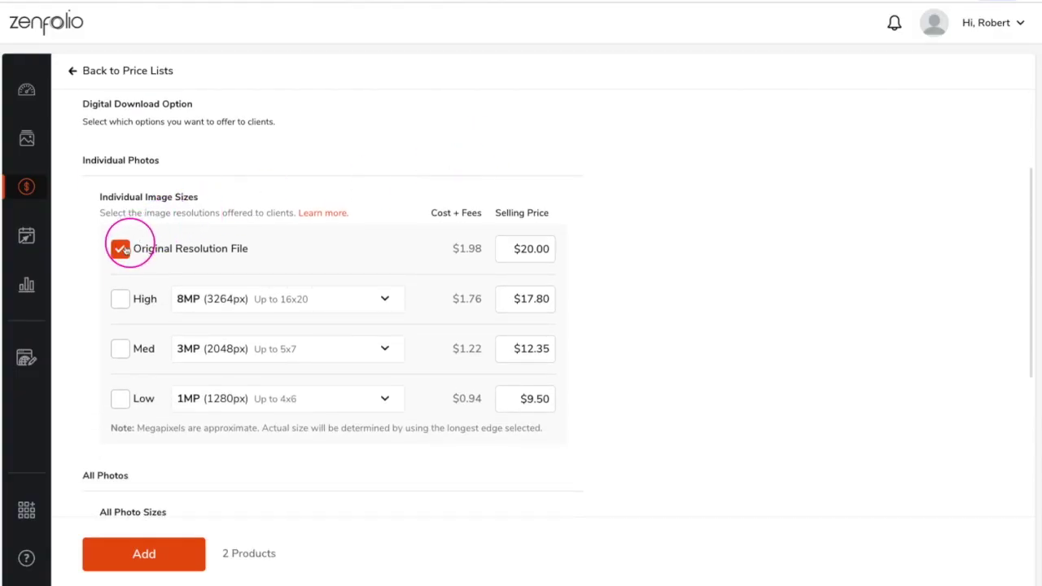
{"action": "scroll", "coordinate": [128, 261], "scroll_direction": "down", "scroll_amount": 1}
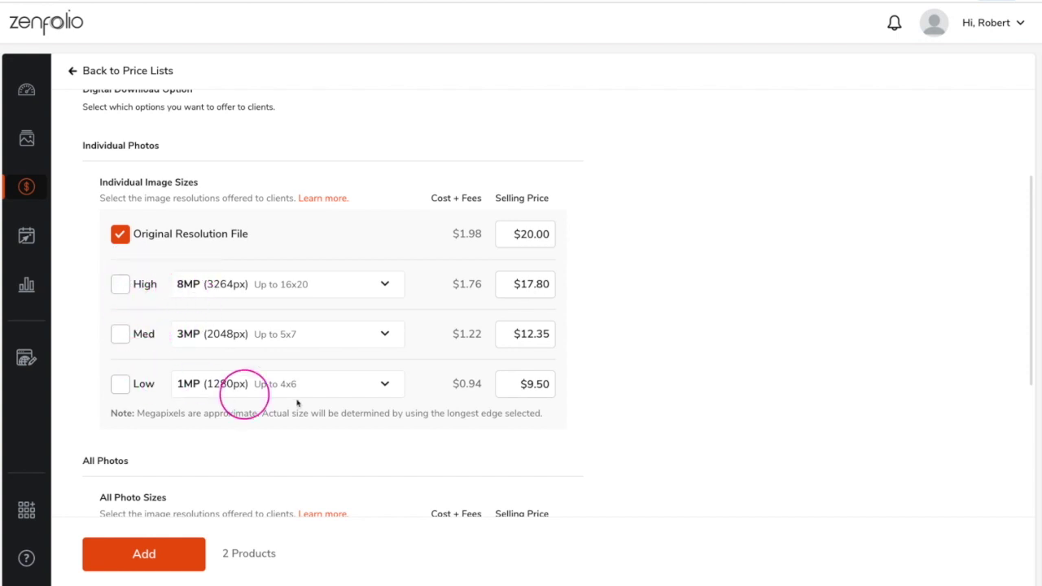
{"action": "left_click", "coordinate": [385, 384]}
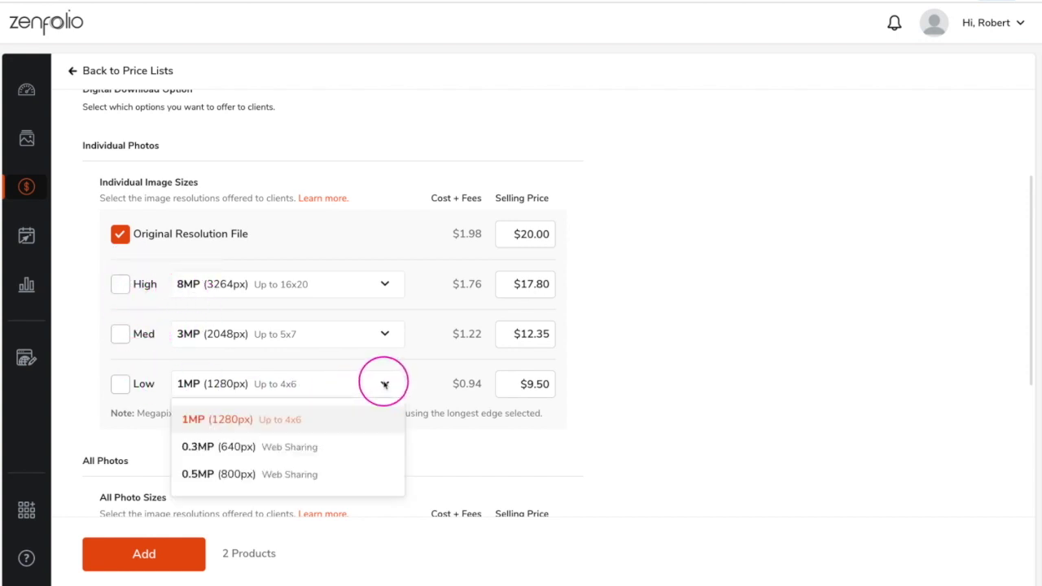
{"action": "left_click", "coordinate": [345, 447]}
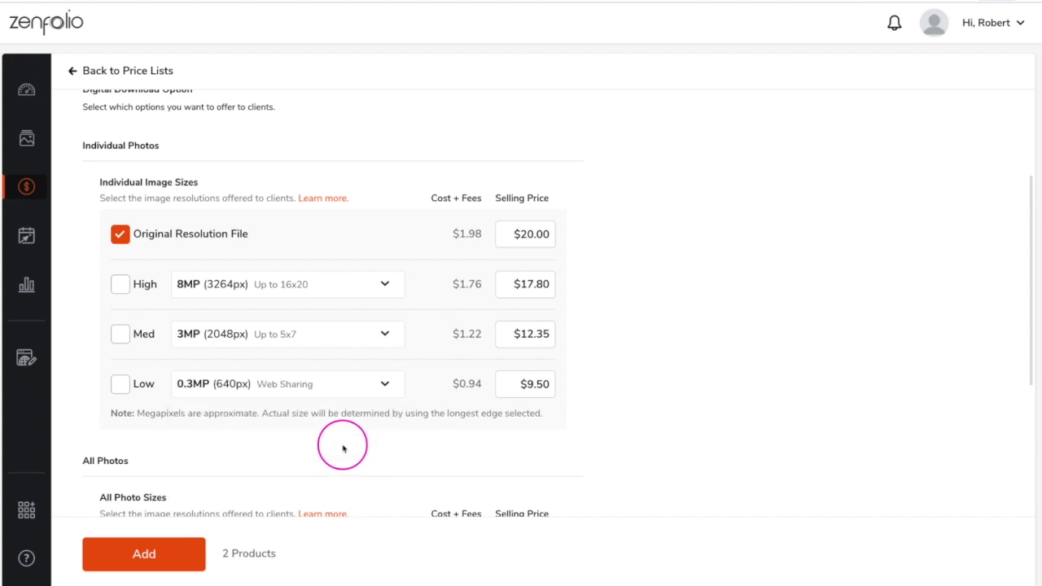
{"action": "left_click", "coordinate": [120, 386]}
{"action": "scroll", "coordinate": [429, 393], "scroll_direction": "down", "scroll_amount": 3}
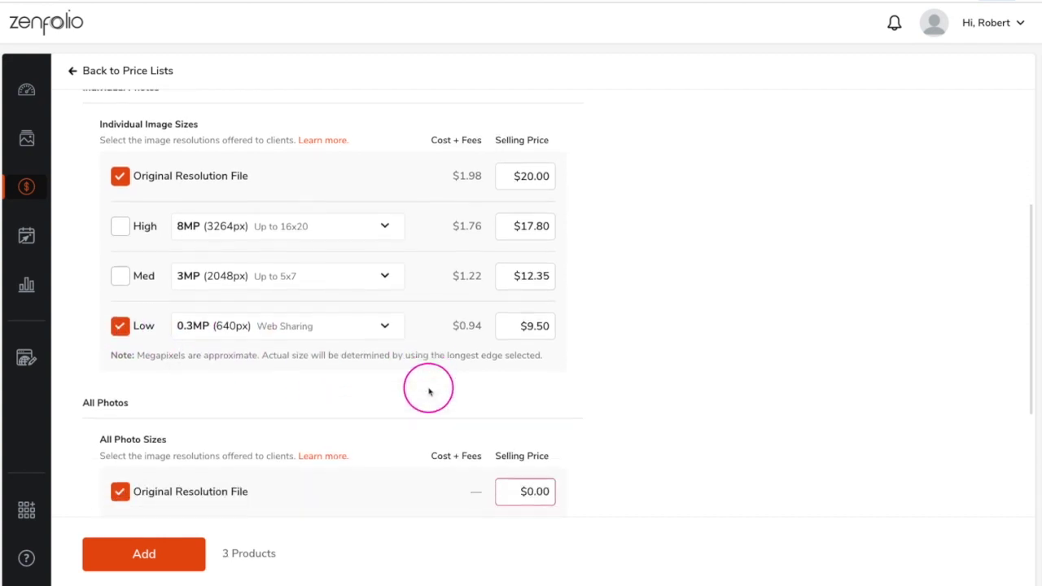
{"action": "left_click", "coordinate": [120, 343]}
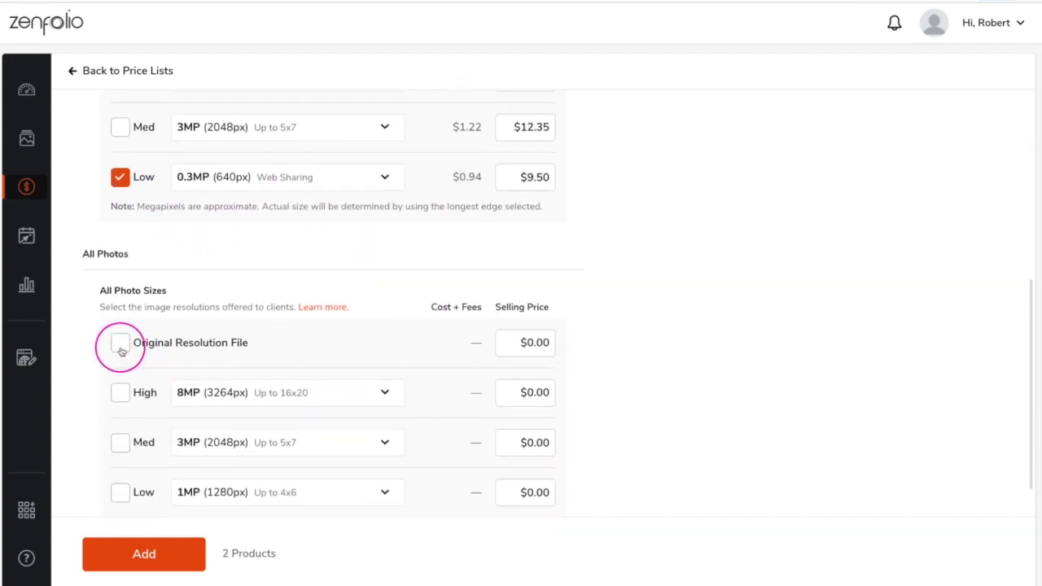
Step: Price the Original File at $50 and Low 0.3MP at $10, and add them
{"action": "scroll", "coordinate": [179, 362], "scroll_direction": "down", "scroll_amount": 1}
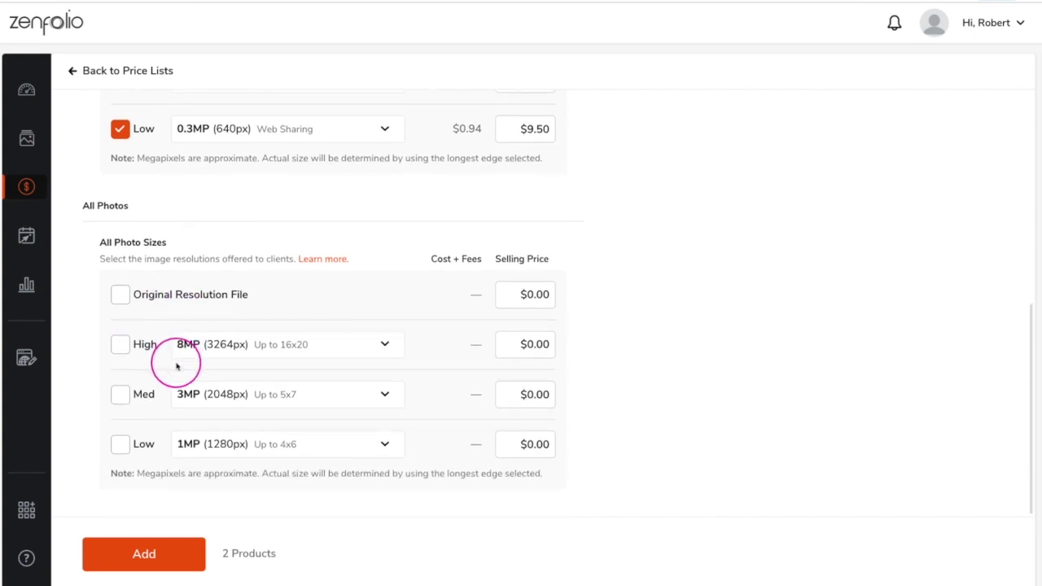
{"action": "scroll", "coordinate": [177, 366], "scroll_direction": "up", "scroll_amount": 5}
{"action": "left_click", "coordinate": [530, 279]}
{"action": "type", "text": "50"}
{"action": "left_click", "coordinate": [525, 429]}
{"action": "type", "text": "10"}
{"action": "left_click", "coordinate": [588, 420]}
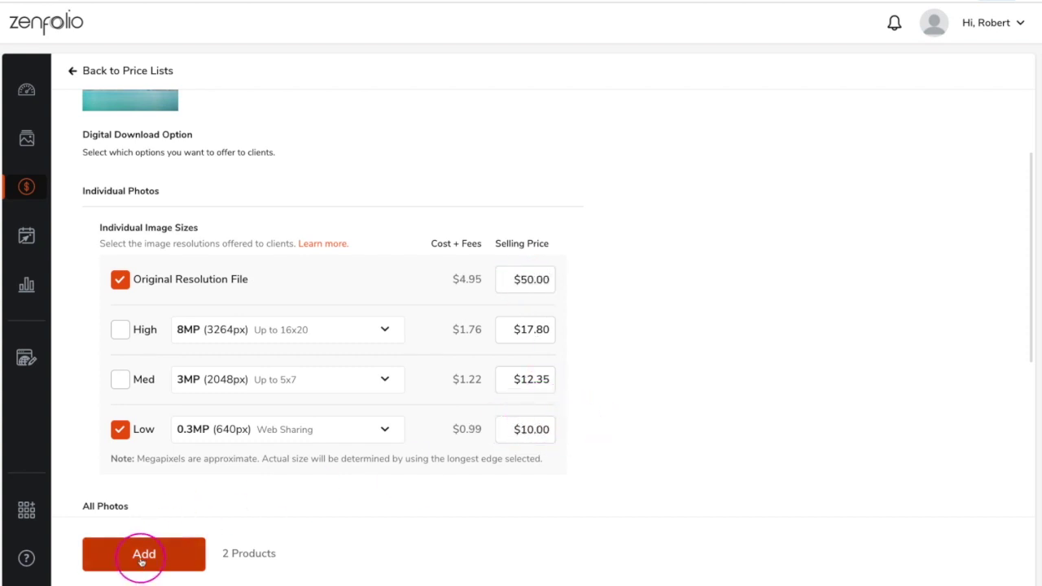
{"action": "left_click", "coordinate": [141, 560]}
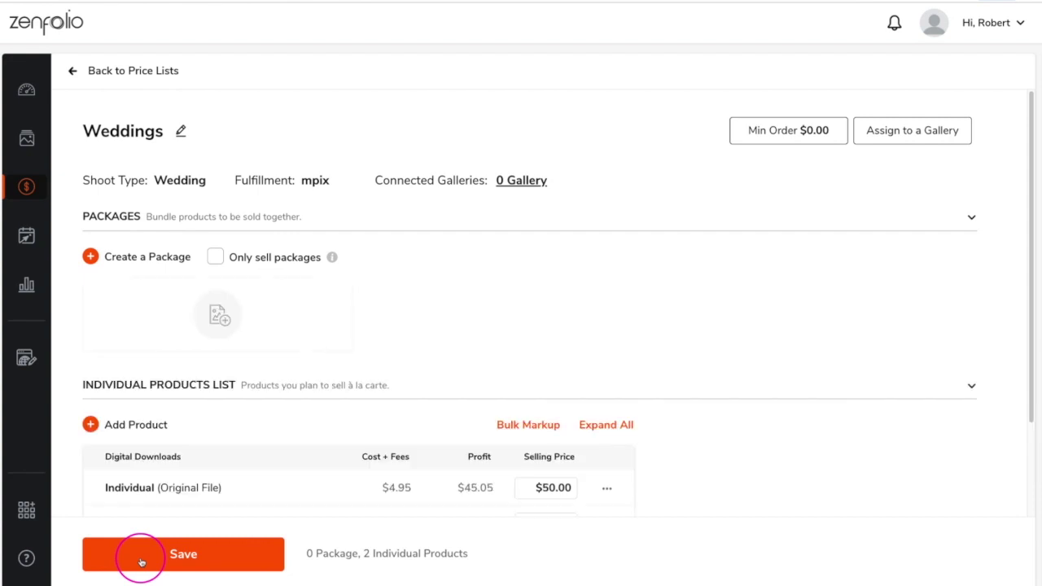
{"action": "left_click", "coordinate": [119, 429]}
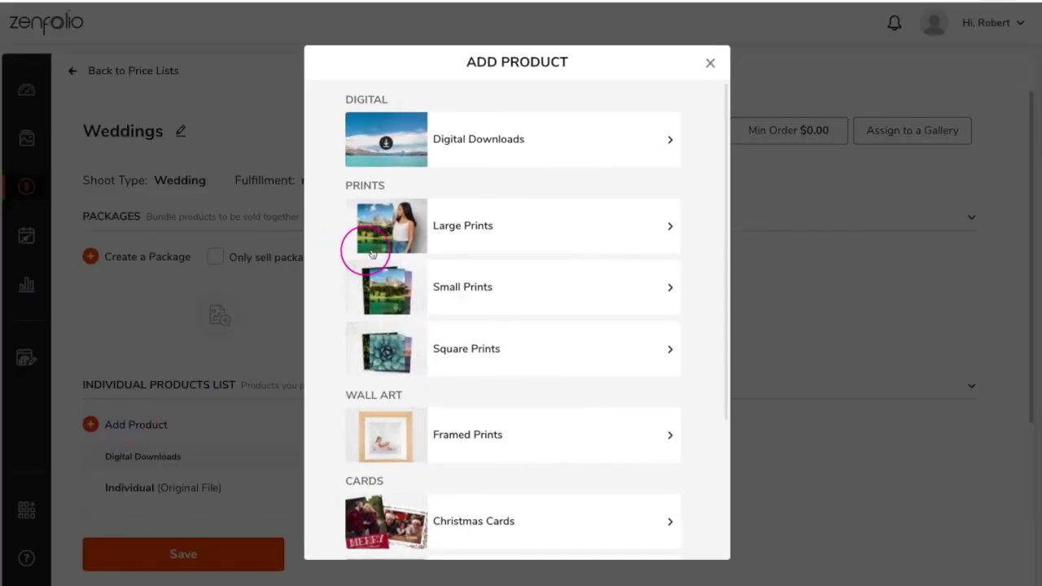
Step: Choose Large Prints and add 16x20 alongside 11x14 to the offered sizes
{"action": "left_click", "coordinate": [474, 233]}
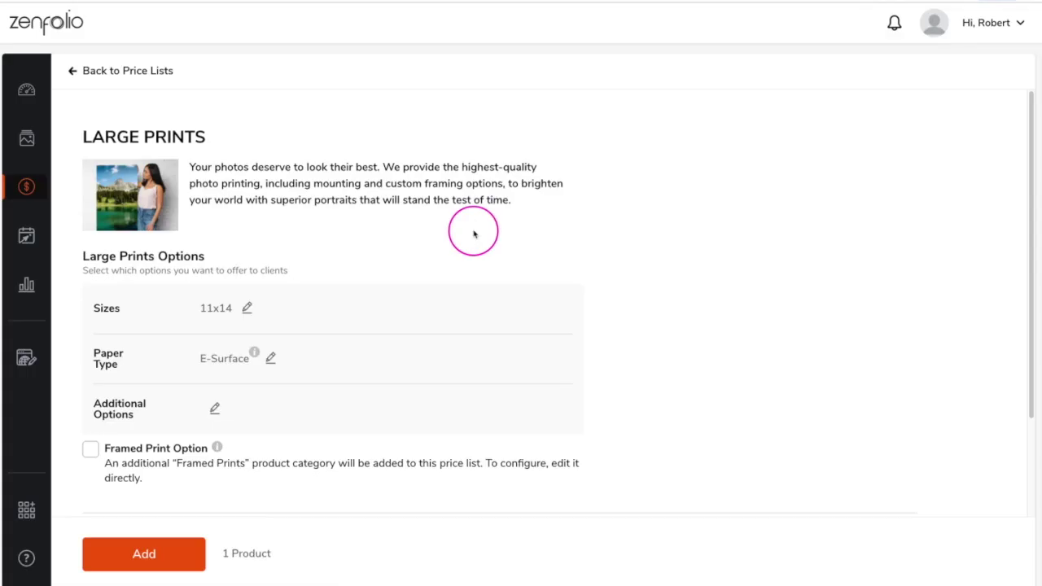
{"action": "left_click", "coordinate": [248, 308]}
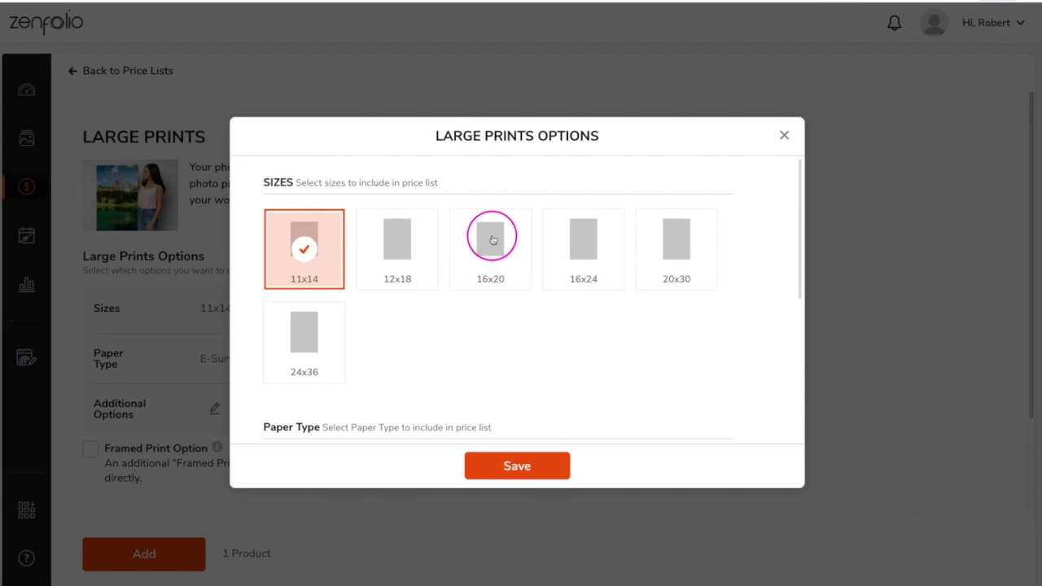
{"action": "left_click", "coordinate": [492, 239]}
{"action": "scroll", "coordinate": [756, 319], "scroll_direction": "down", "scroll_amount": 2}
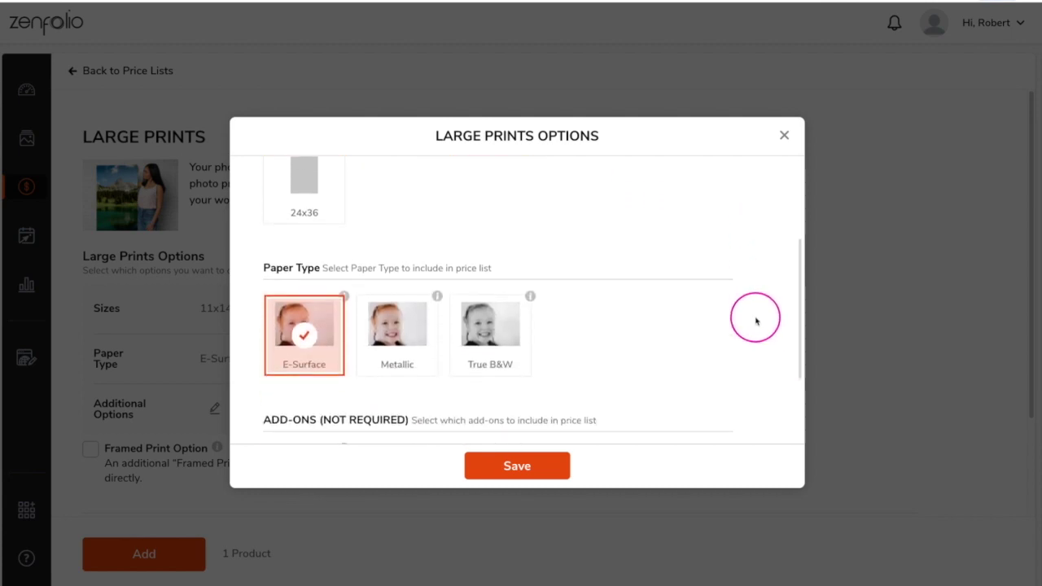
{"action": "scroll", "coordinate": [755, 319], "scroll_direction": "down", "scroll_amount": 1}
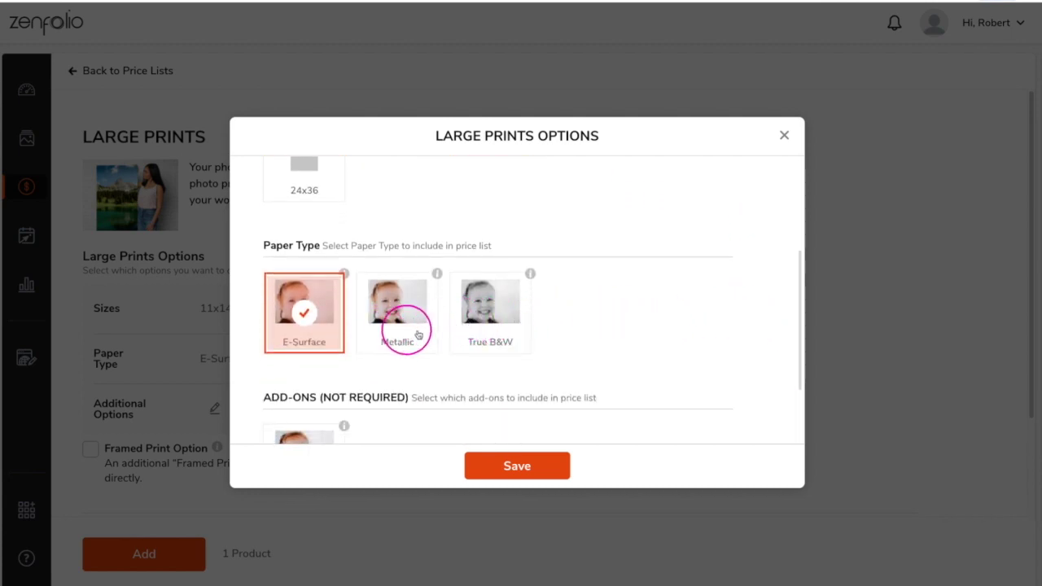
{"action": "scroll", "coordinate": [648, 338], "scroll_direction": "down", "scroll_amount": 2}
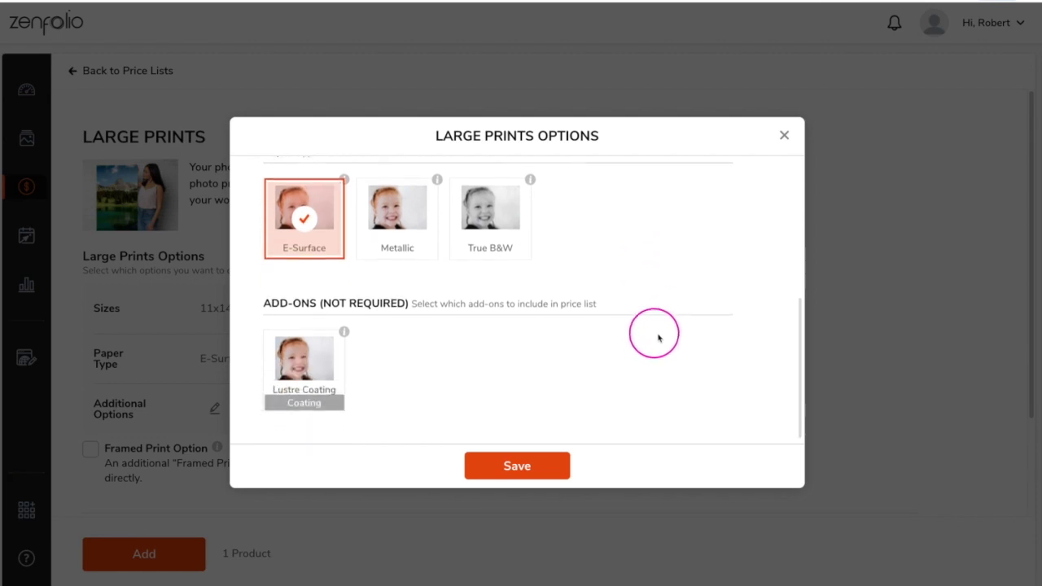
{"action": "left_click", "coordinate": [543, 465]}
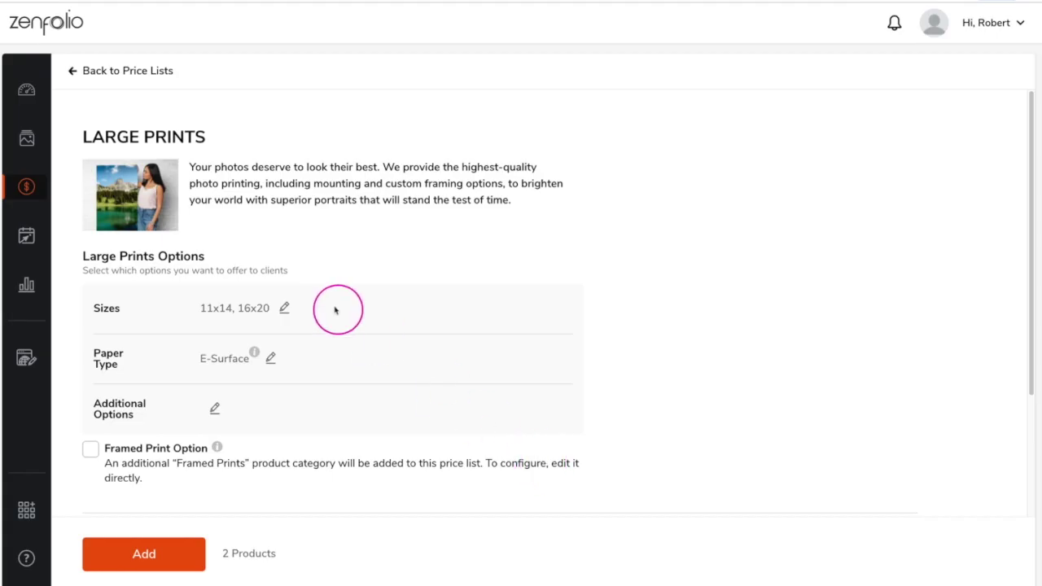
Step: Apply a 300% bulk markup with $0 added, rounded up to .00
{"action": "scroll", "coordinate": [363, 314], "scroll_direction": "down", "scroll_amount": 1}
{"action": "scroll", "coordinate": [362, 314], "scroll_direction": "down", "scroll_amount": 3}
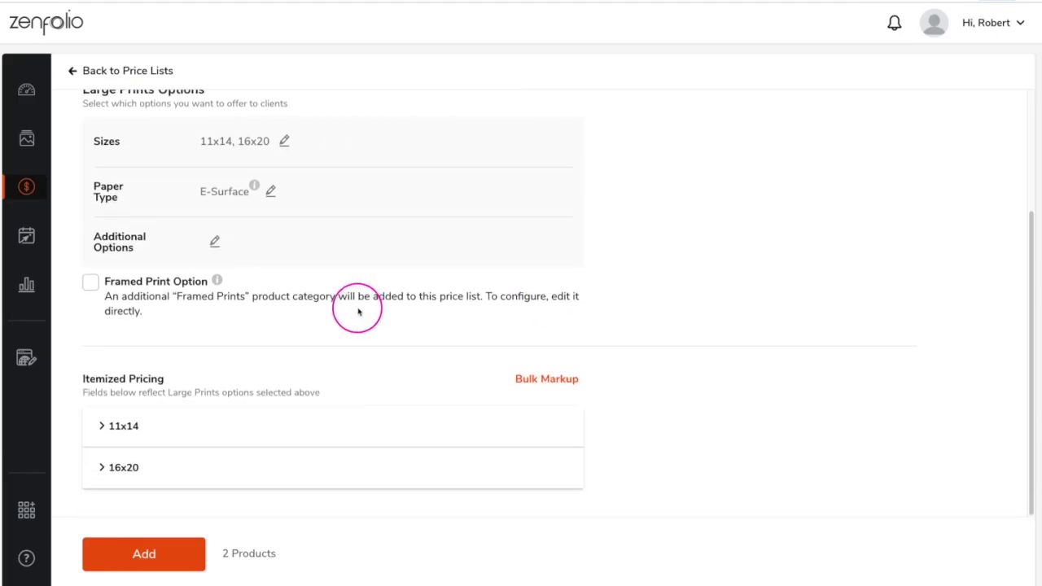
{"action": "left_click", "coordinate": [526, 381]}
{"action": "scroll", "coordinate": [528, 379], "scroll_direction": "down", "scroll_amount": 1}
{"action": "left_click", "coordinate": [562, 417]}
{"action": "type", "text": "300"}
{"action": "left_click", "coordinate": [655, 416]}
{"action": "type", "text": "0"}
{"action": "left_click", "coordinate": [745, 417]}
{"action": "left_click", "coordinate": [744, 480]}
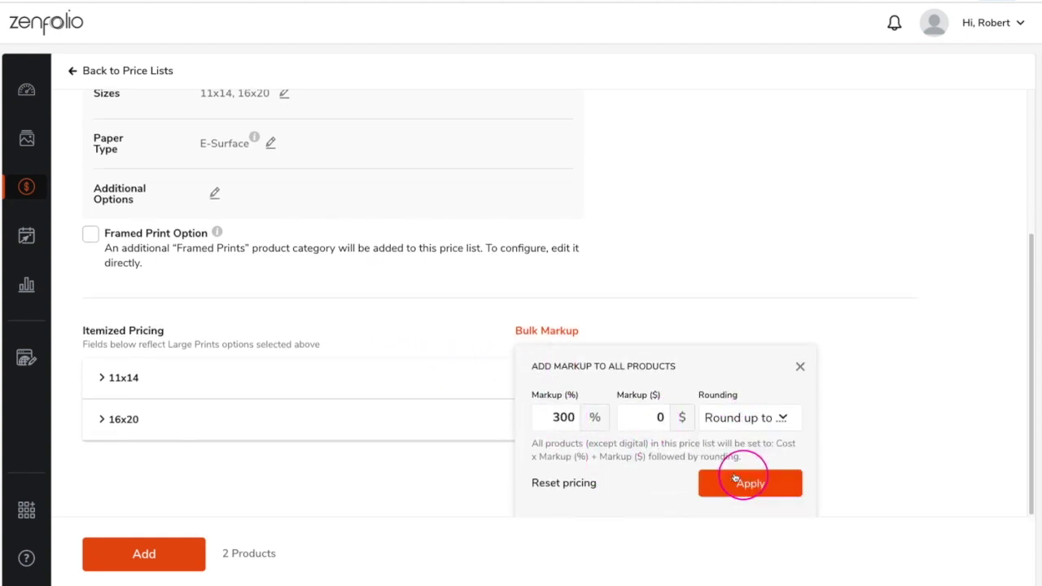
{"action": "left_click", "coordinate": [716, 485]}
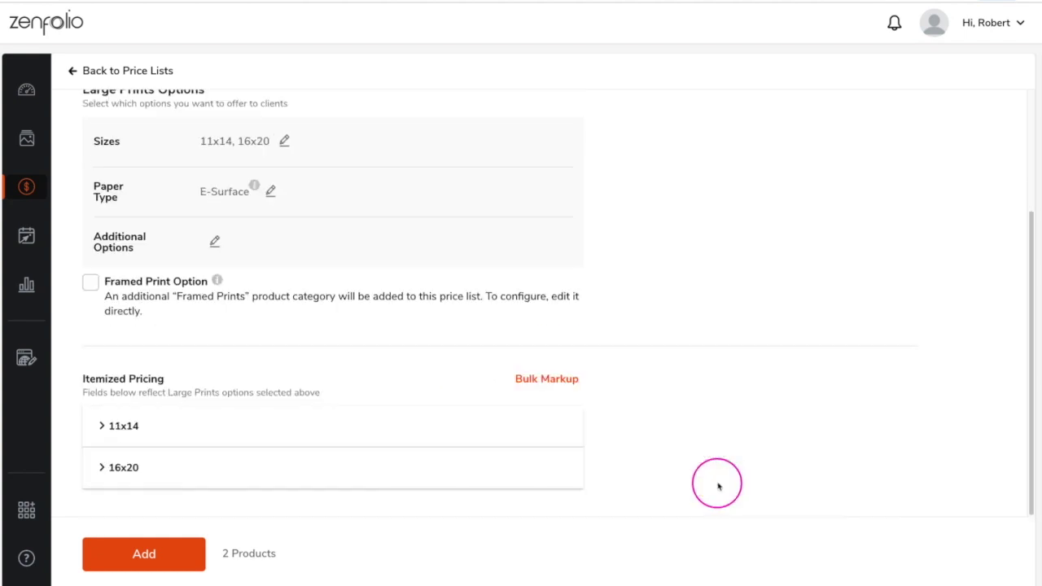
Step: Review the 11x14 and 16x20 pricing and add Large Prints to the price list
{"action": "left_click", "coordinate": [103, 424]}
{"action": "scroll", "coordinate": [106, 415], "scroll_direction": "down", "scroll_amount": 2}
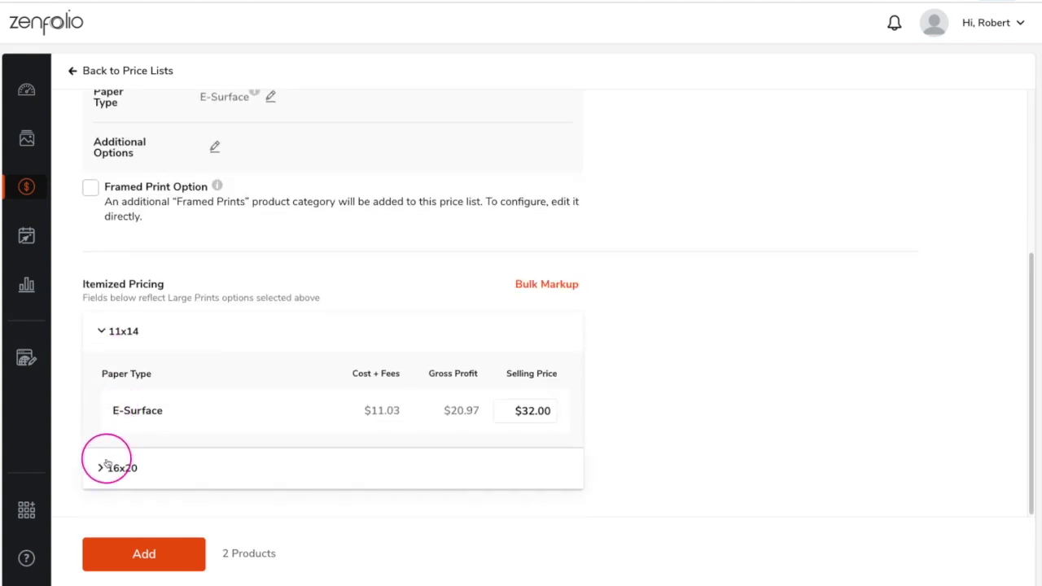
{"action": "left_click", "coordinate": [100, 469]}
{"action": "scroll", "coordinate": [187, 378], "scroll_direction": "down", "scroll_amount": 2}
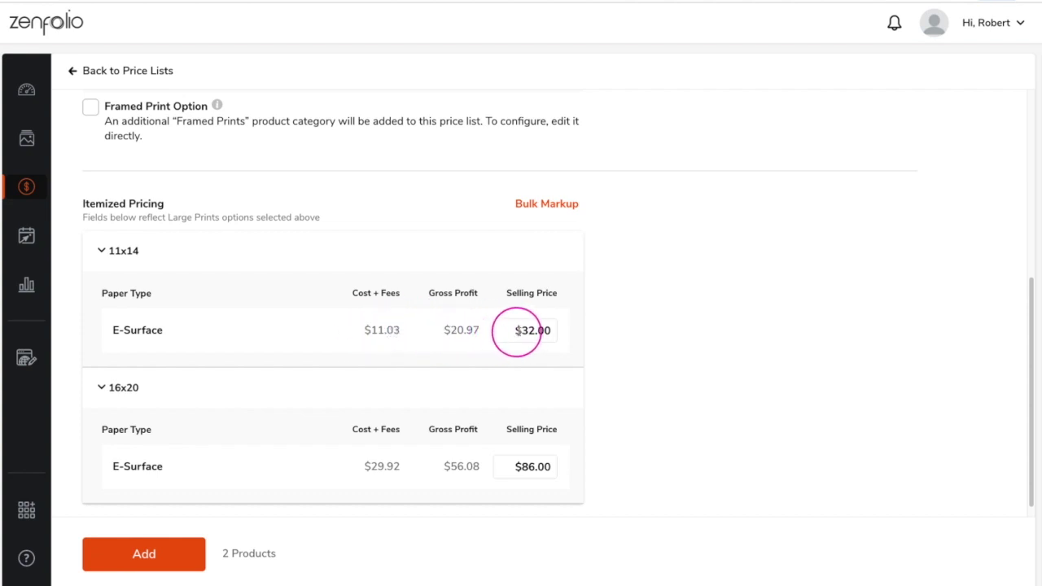
{"action": "left_click", "coordinate": [144, 555]}
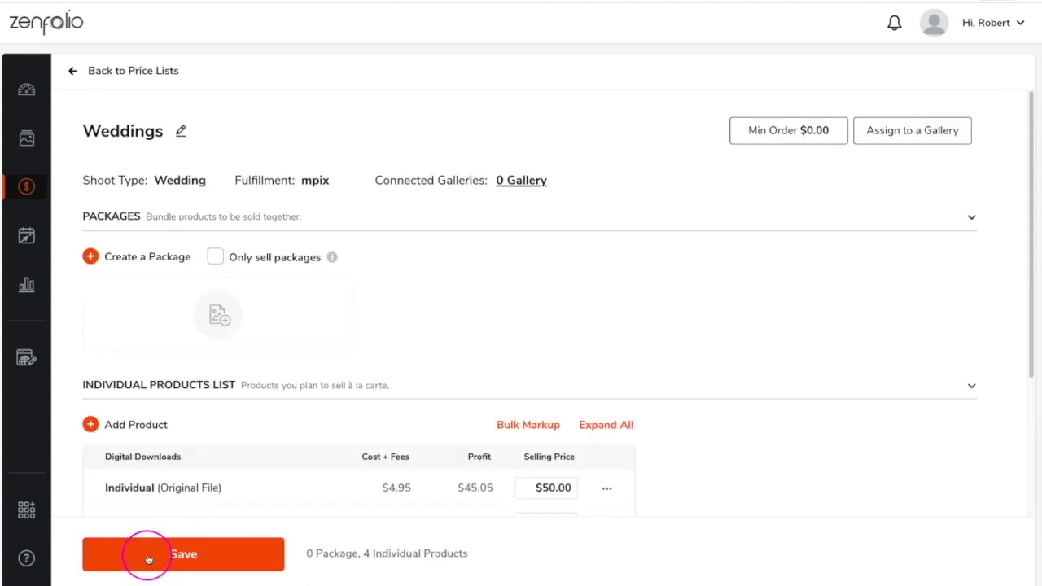
{"action": "scroll", "coordinate": [186, 453], "scroll_direction": "down", "scroll_amount": 2}
Step: Add Small Prints with Wallets, 4x6 and 5x7 checked alongside 8x10
{"action": "left_click", "coordinate": [128, 262]}
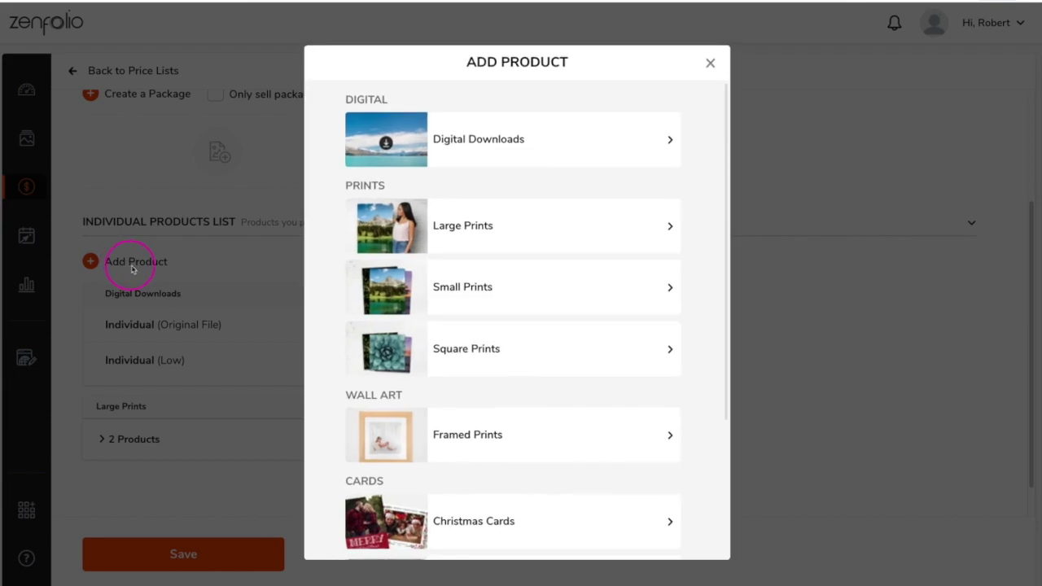
{"action": "left_click", "coordinate": [526, 299]}
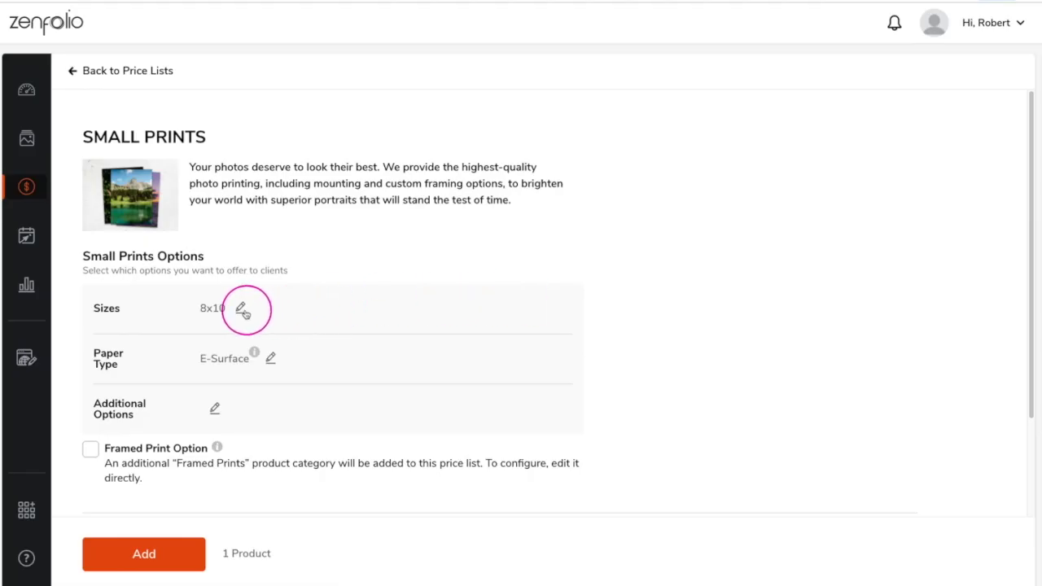
{"action": "left_click", "coordinate": [243, 311]}
{"action": "left_click", "coordinate": [304, 244]}
{"action": "left_click", "coordinate": [490, 244]}
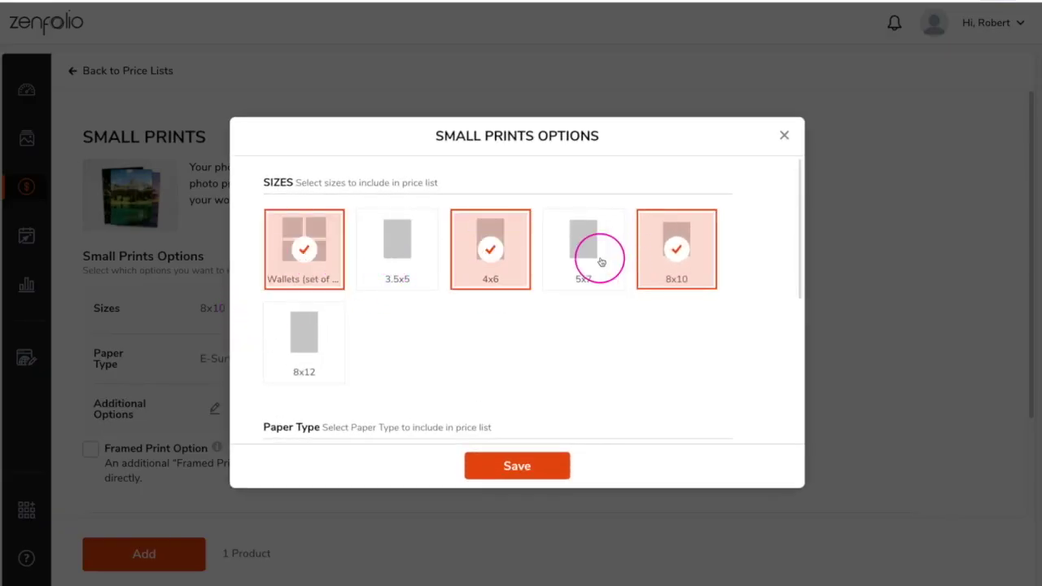
{"action": "left_click", "coordinate": [601, 261]}
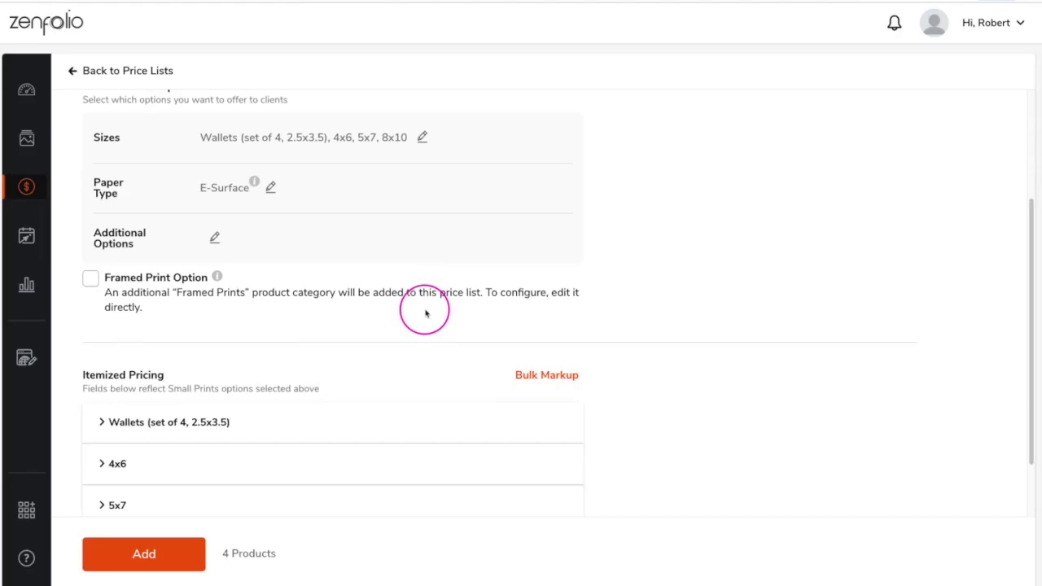
{"action": "left_click", "coordinate": [546, 372]}
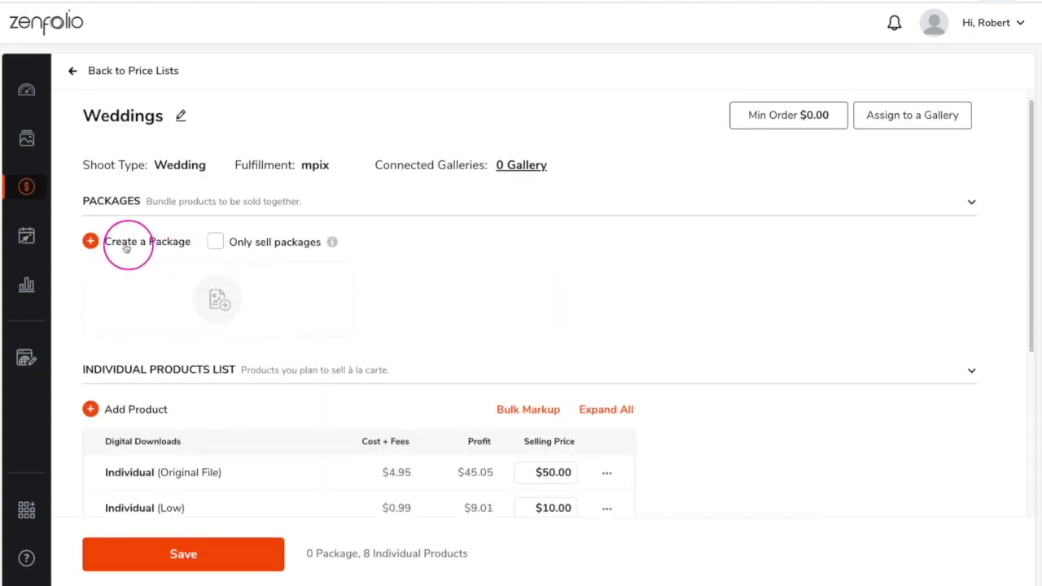
{"action": "left_click", "coordinate": [116, 243]}
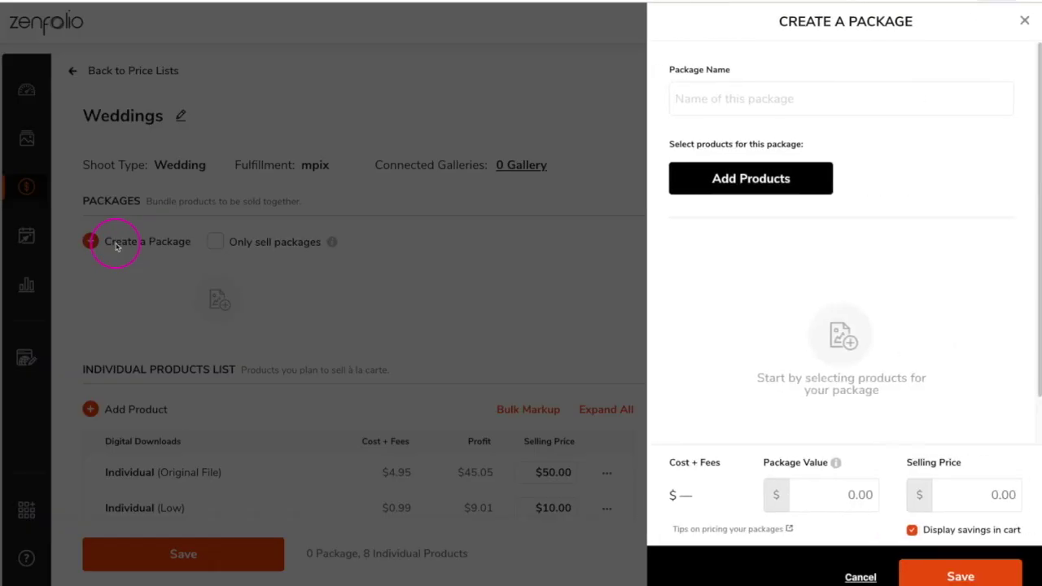
Step: Name the package Gold and include the All Photos Original digital download
{"action": "left_click", "coordinate": [718, 98]}
{"action": "type", "text": "Gold"}
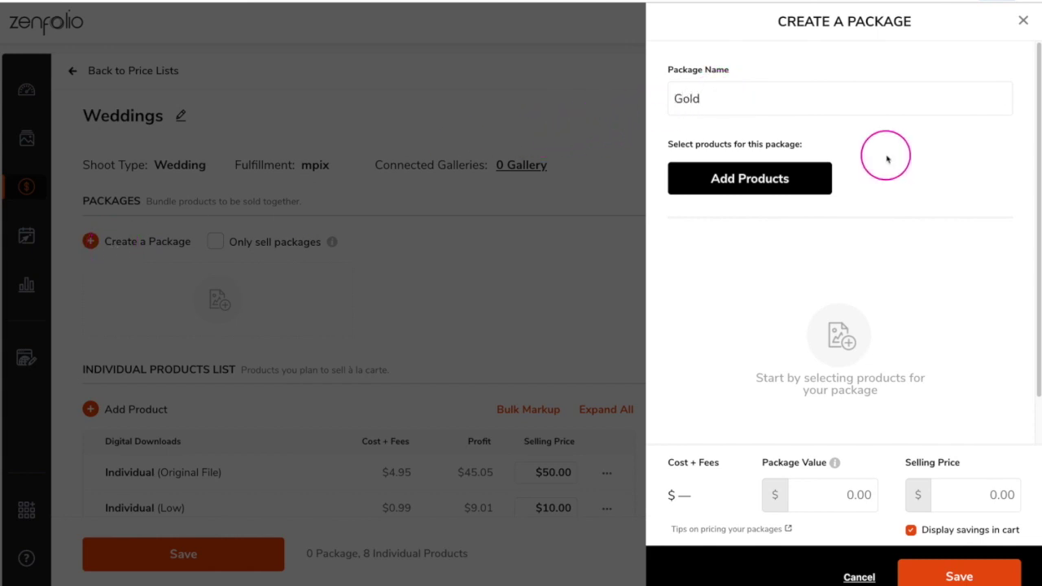
{"action": "left_click", "coordinate": [778, 180]}
{"action": "left_click", "coordinate": [530, 144]}
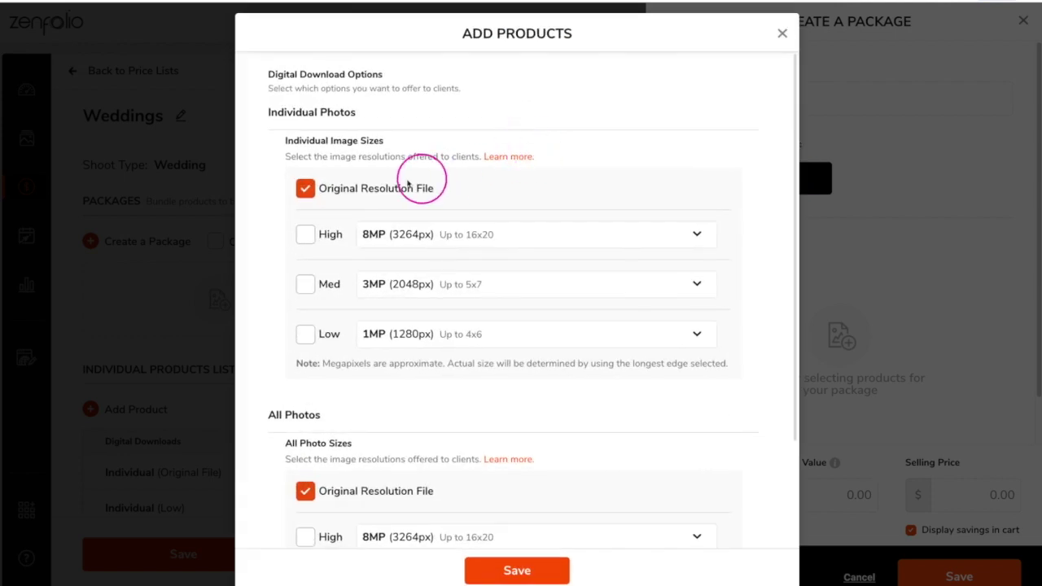
{"action": "left_click", "coordinate": [310, 189]}
{"action": "scroll", "coordinate": [363, 195], "scroll_direction": "down", "scroll_amount": 2}
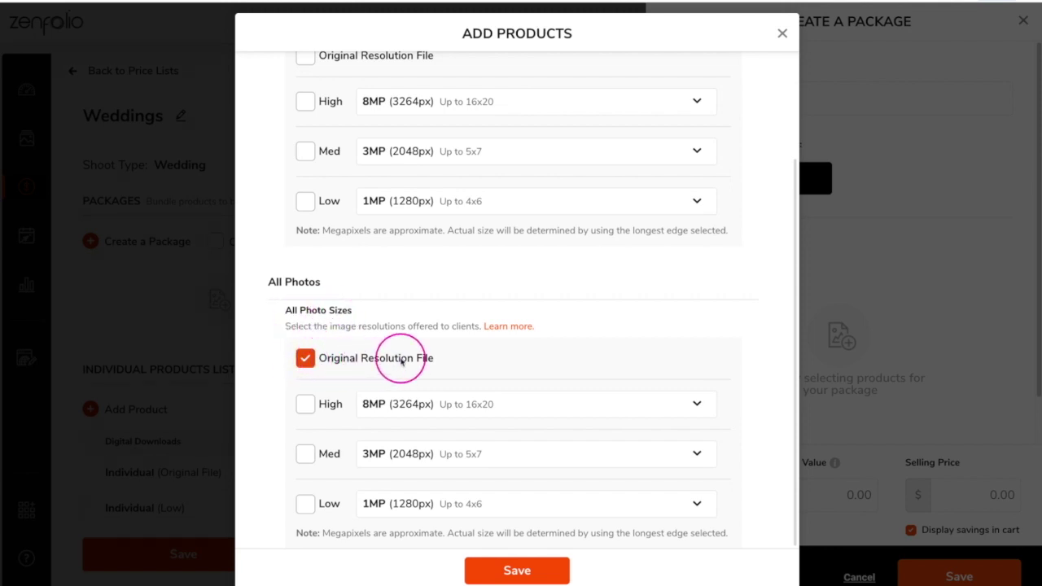
{"action": "left_click", "coordinate": [516, 570]}
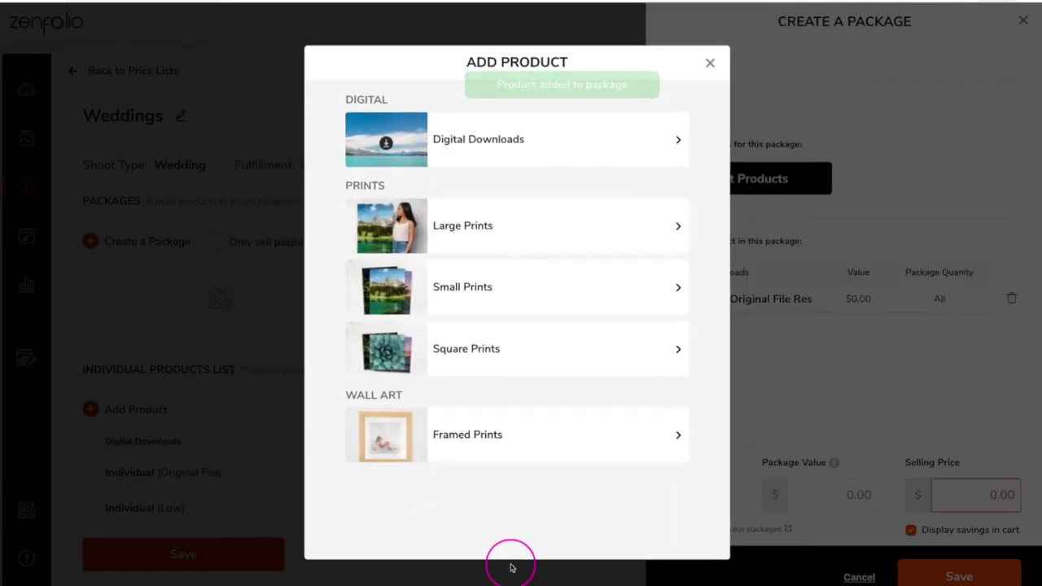
Step: Add 11x14 and 16x20 large prints to the Gold package
{"action": "left_click", "coordinate": [473, 220]}
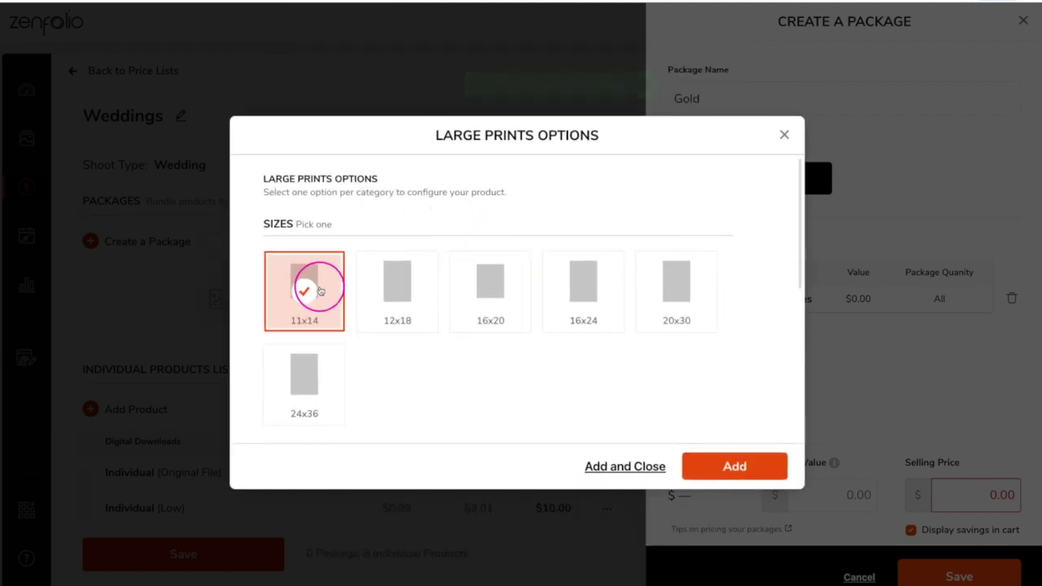
{"action": "left_click", "coordinate": [716, 470]}
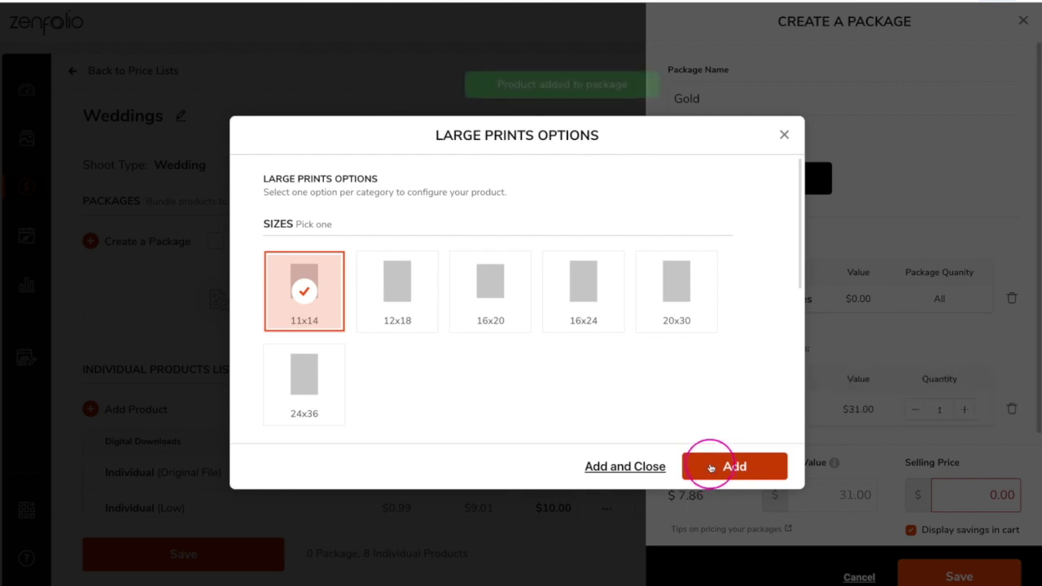
{"action": "left_click", "coordinate": [485, 294]}
{"action": "left_click", "coordinate": [712, 467]}
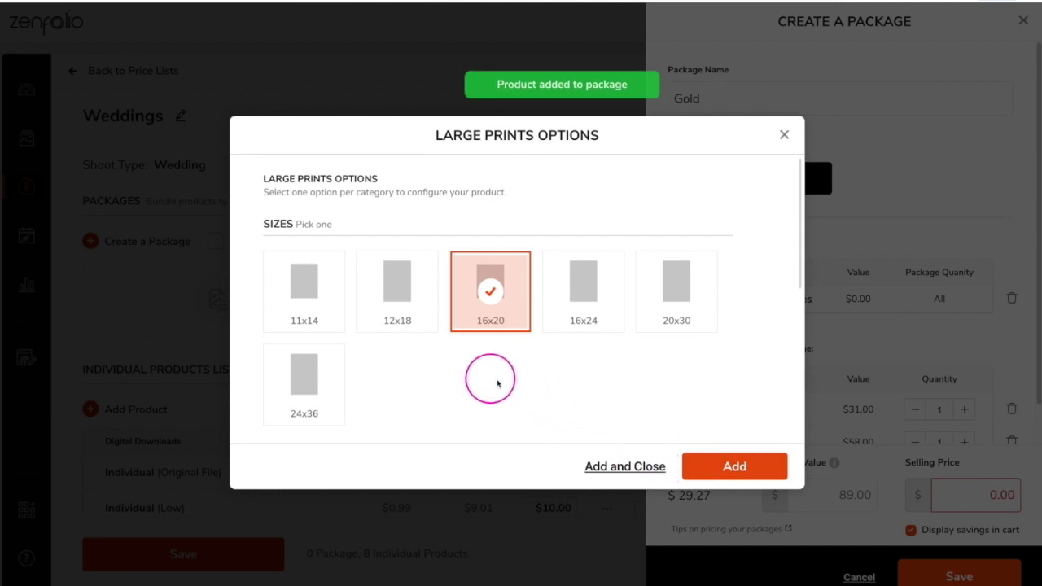
{"action": "scroll", "coordinate": [583, 411], "scroll_direction": "down", "scroll_amount": 1}
{"action": "left_click", "coordinate": [625, 466]}
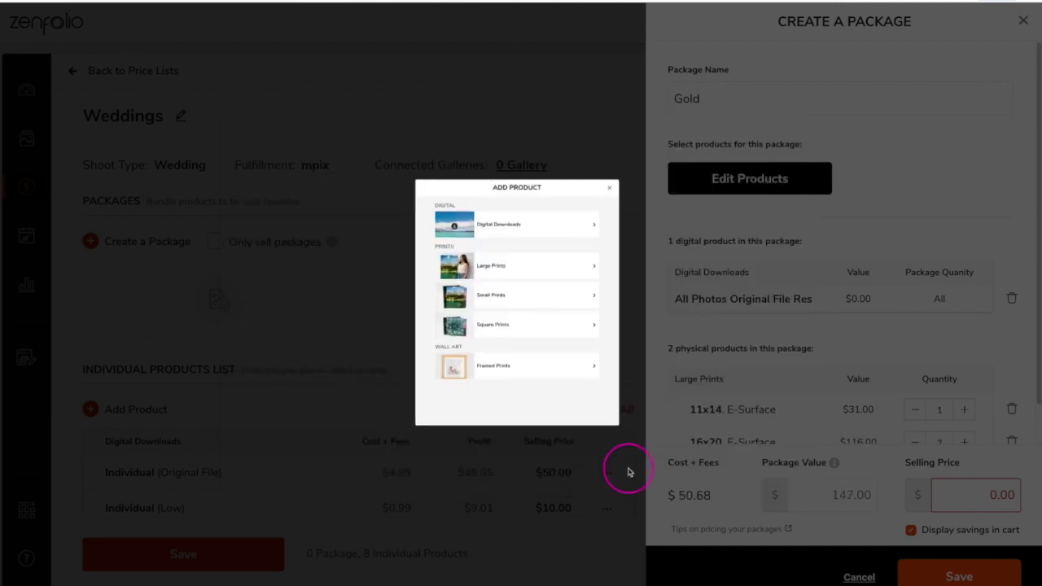
Step: Add Wallets, 4x6, 5x7 and 8x10 small prints plus an 11x14 framed print
{"action": "left_click", "coordinate": [540, 302]}
{"action": "left_click", "coordinate": [323, 284]}
{"action": "left_click", "coordinate": [490, 301]}
{"action": "left_click", "coordinate": [583, 291]}
{"action": "left_click", "coordinate": [676, 291]}
{"action": "left_click", "coordinate": [734, 467]}
{"action": "left_click", "coordinate": [521, 428]}
{"action": "left_click", "coordinate": [582, 383]}
{"action": "scroll", "coordinate": [503, 350], "scroll_direction": "down", "scroll_amount": 1}
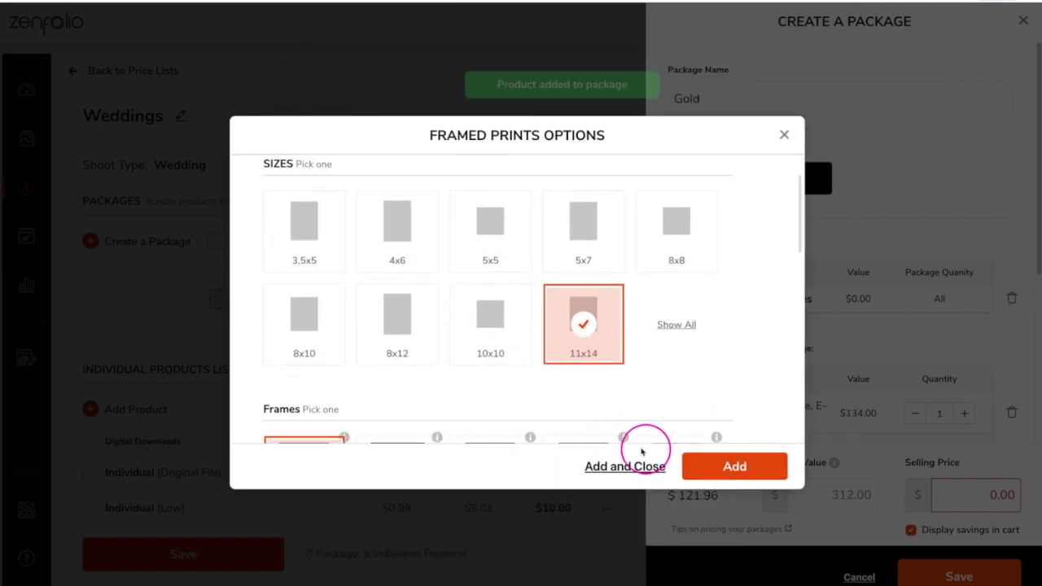
{"action": "left_click", "coordinate": [712, 465]}
{"action": "left_click", "coordinate": [709, 64]}
{"action": "scroll", "coordinate": [903, 208], "scroll_direction": "down", "scroll_amount": 5}
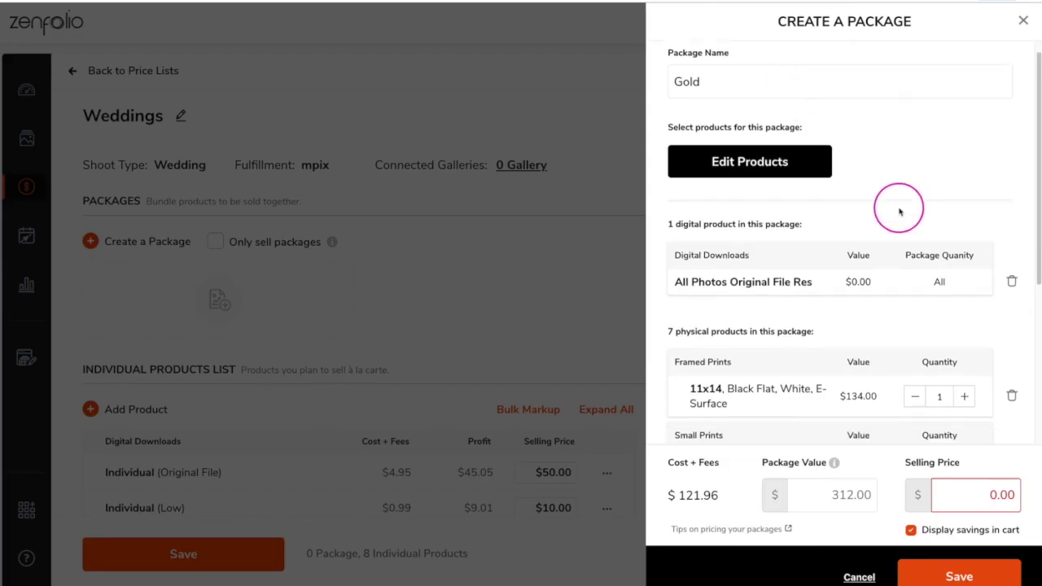
Step: Raise Wallets to 4, increase 4x6, 5x7 and 8x10 quantities, and cut 16x20 to 1
{"action": "scroll", "coordinate": [716, 227], "scroll_direction": "down", "scroll_amount": 1}
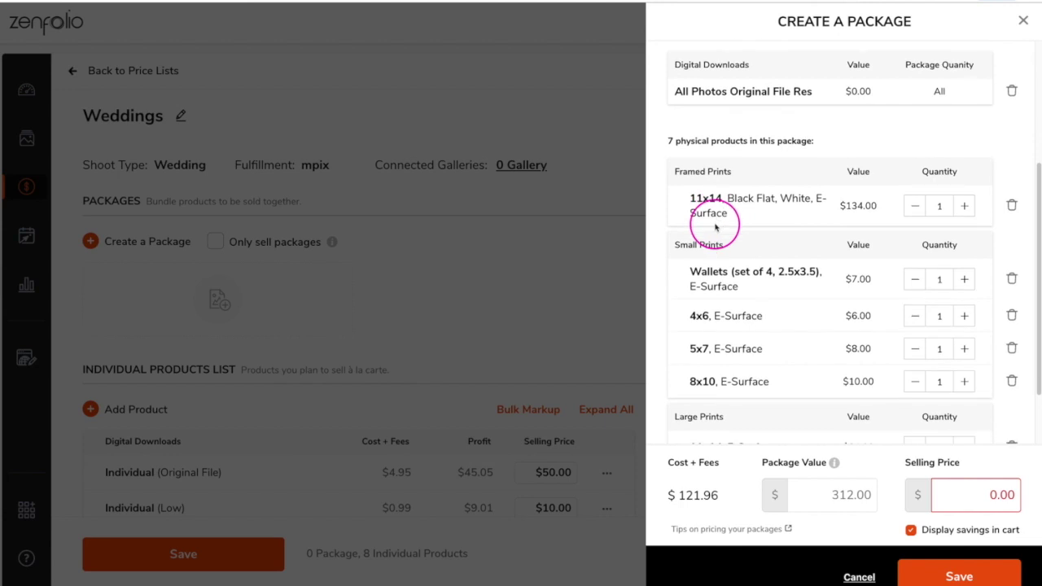
{"action": "scroll", "coordinate": [765, 230], "scroll_direction": "down", "scroll_amount": 1}
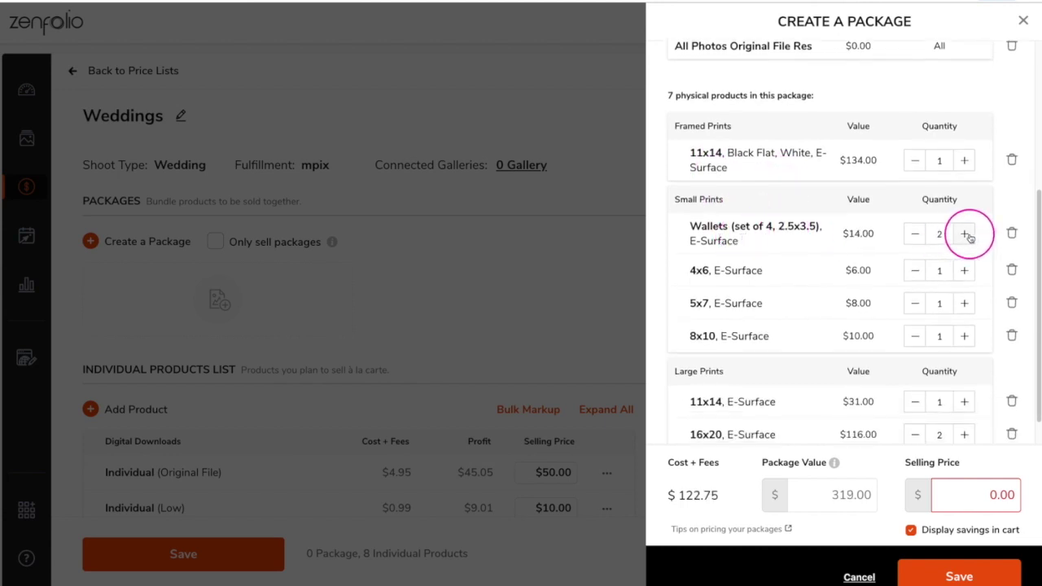
{"action": "left_click", "coordinate": [964, 234]}
{"action": "scroll", "coordinate": [964, 234], "scroll_direction": "down", "scroll_amount": 1}
{"action": "left_click", "coordinate": [964, 236]}
{"action": "left_click", "coordinate": [964, 269]}
{"action": "left_click", "coordinate": [964, 301]}
{"action": "left_click", "coordinate": [915, 399]}
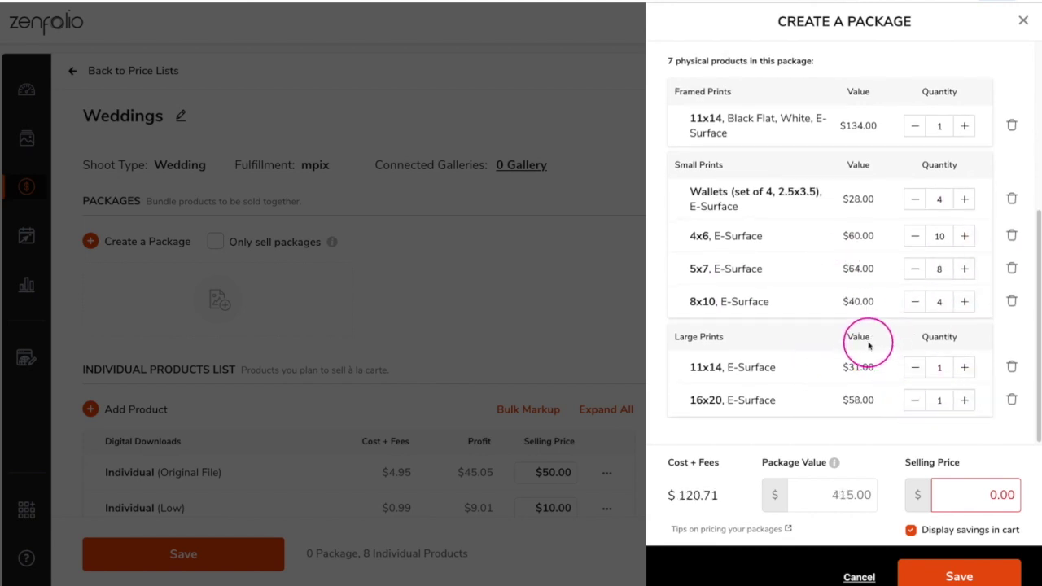
Step: Set the selling price to $600 and package value to $800, then save the Gold package
{"action": "left_click", "coordinate": [961, 497]}
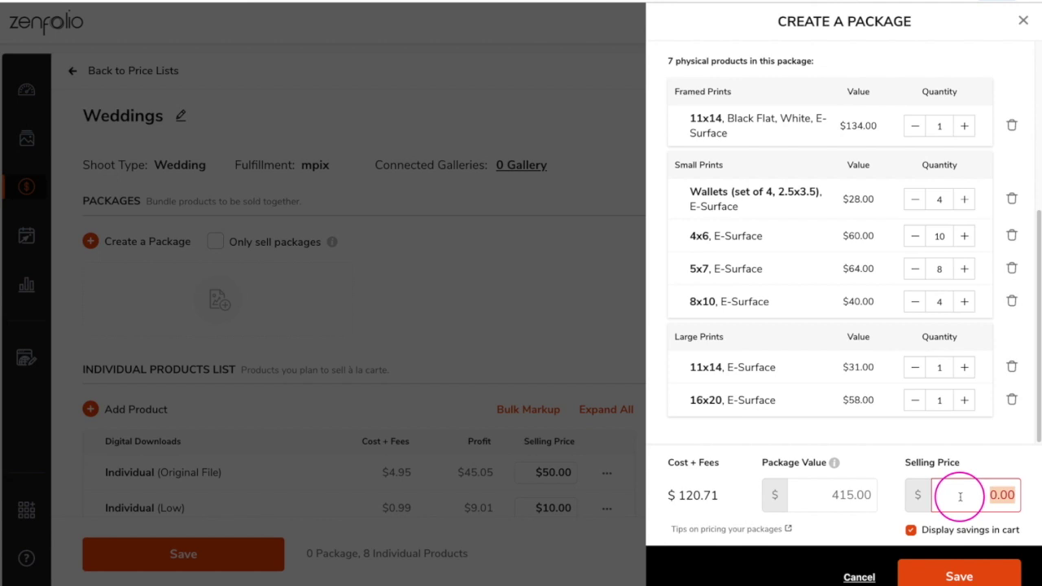
{"action": "type", "text": "600"}
{"action": "left_click", "coordinate": [850, 494]}
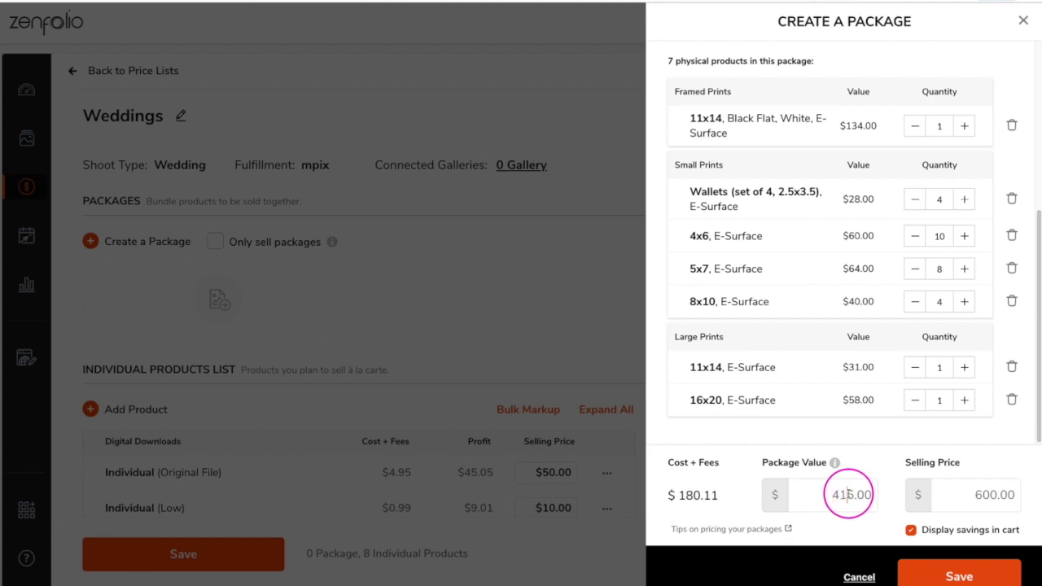
{"action": "type", "text": "800"}
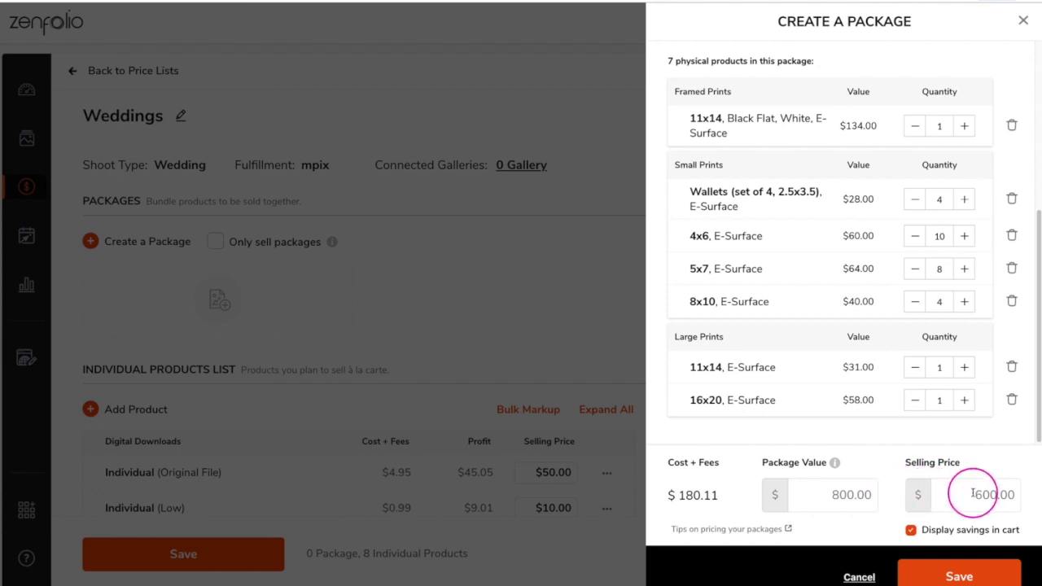
{"action": "left_click", "coordinate": [959, 576]}
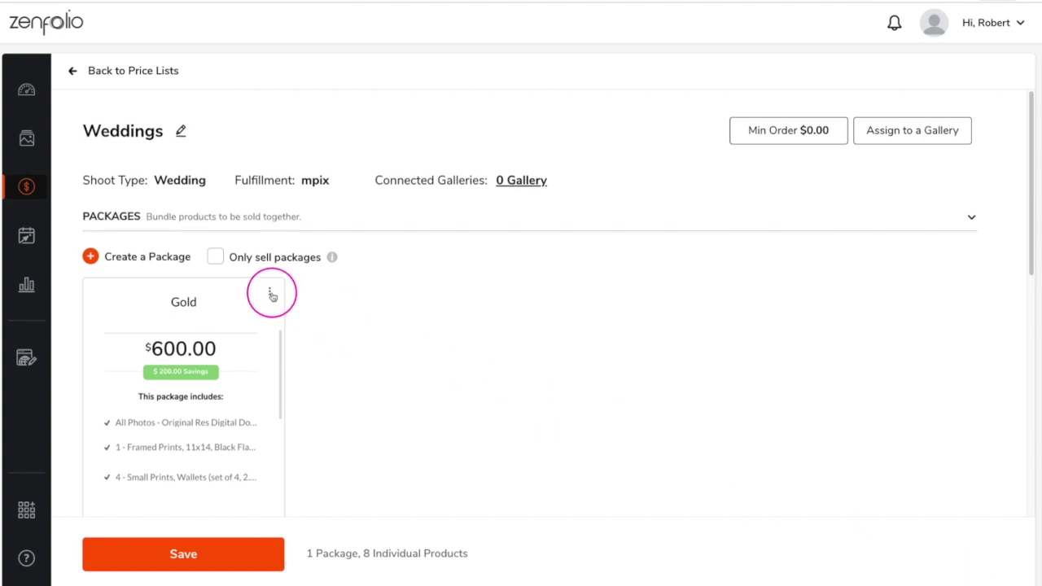
Step: Duplicate the Gold package and start editing the copy
{"action": "left_click", "coordinate": [269, 291]}
{"action": "left_click", "coordinate": [241, 356]}
{"action": "left_click", "coordinate": [488, 291]}
{"action": "left_click", "coordinate": [453, 318]}
{"action": "scroll", "coordinate": [897, 223], "scroll_direction": "down", "scroll_amount": 2}
Step: Replace the existing digital download with 8 Original File Resolution downloads
{"action": "left_click", "coordinate": [1012, 187]}
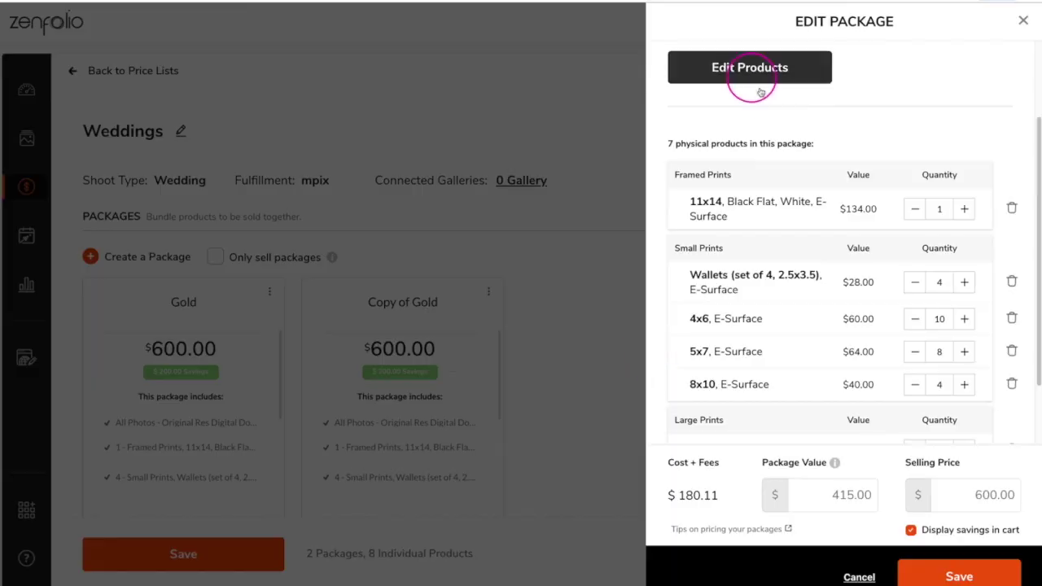
{"action": "left_click", "coordinate": [765, 73]}
{"action": "left_click", "coordinate": [516, 567]}
{"action": "left_click", "coordinate": [712, 58]}
{"action": "left_click", "coordinate": [964, 228]}
{"action": "left_click", "coordinate": [963, 228]}
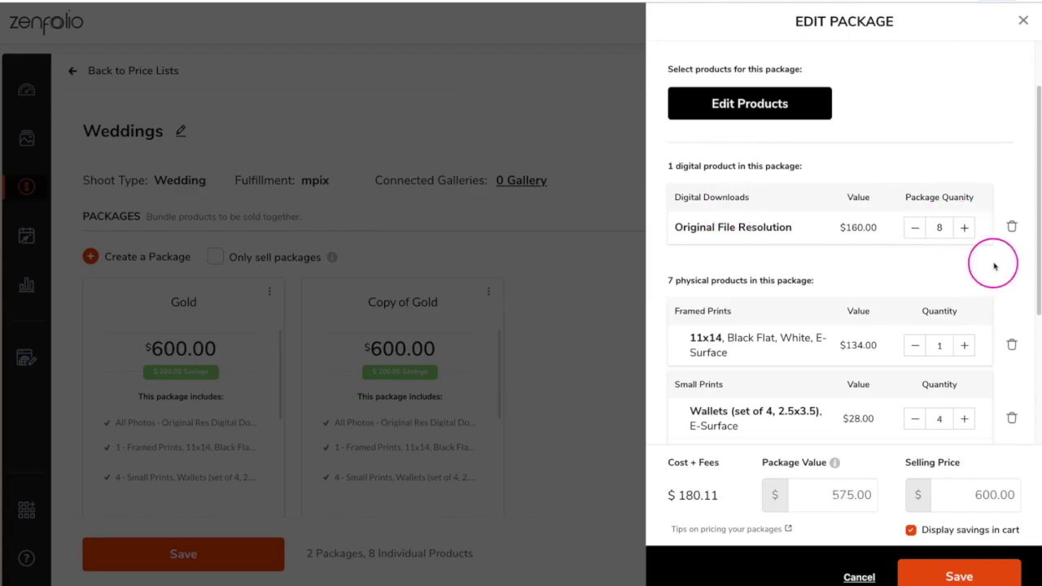
Step: Delete the framed 11x14 print and lower Wallets, 4x6, 5x7 and 8x10 quantities by 2
{"action": "scroll", "coordinate": [1001, 269], "scroll_direction": "down", "scroll_amount": 2}
{"action": "left_click", "coordinate": [1011, 274]}
{"action": "double_click", "coordinate": [915, 207]}
{"action": "double_click", "coordinate": [915, 244]}
{"action": "double_click", "coordinate": [915, 276]}
{"action": "double_click", "coordinate": [915, 308]}
{"action": "scroll", "coordinate": [977, 342], "scroll_direction": "down", "scroll_amount": 1}
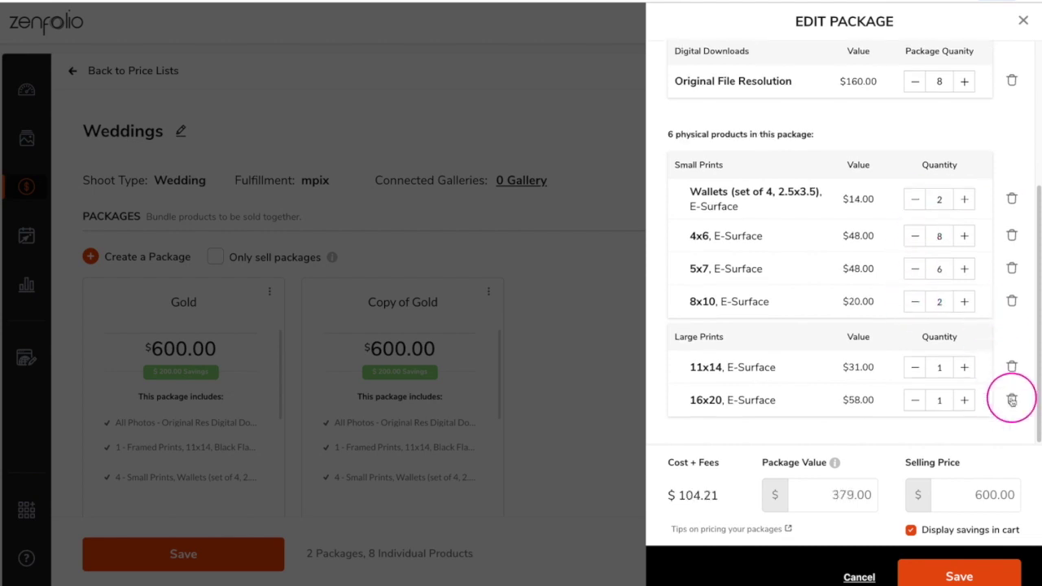
Step: Set the selling price to $400 and value to $600, then save the Silver package
{"action": "left_click", "coordinate": [981, 494]}
{"action": "type", "text": "400"}
{"action": "left_click", "coordinate": [846, 495]}
{"action": "key", "text": "BackSpace"}
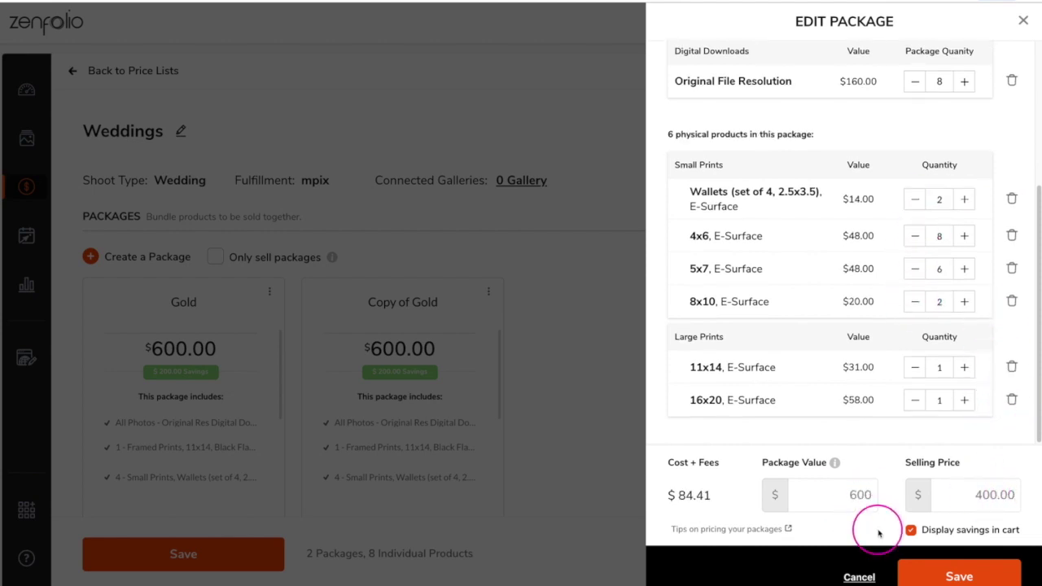
{"action": "type", "text": "600"}
{"action": "left_click", "coordinate": [959, 577]}
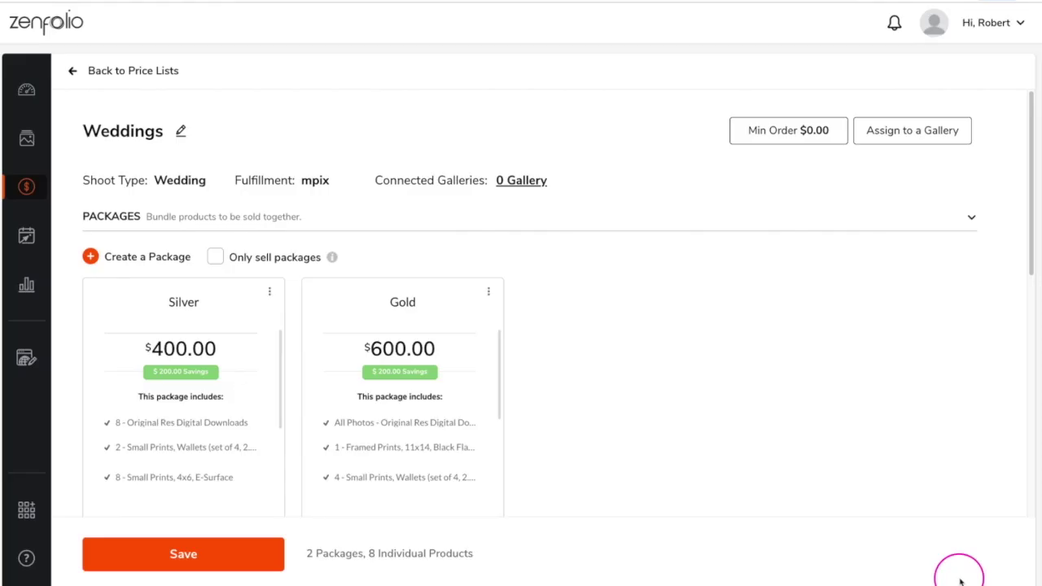
Step: Apply a $75.00 minimum order amount to the Weddings price list
{"action": "left_click", "coordinate": [779, 135]}
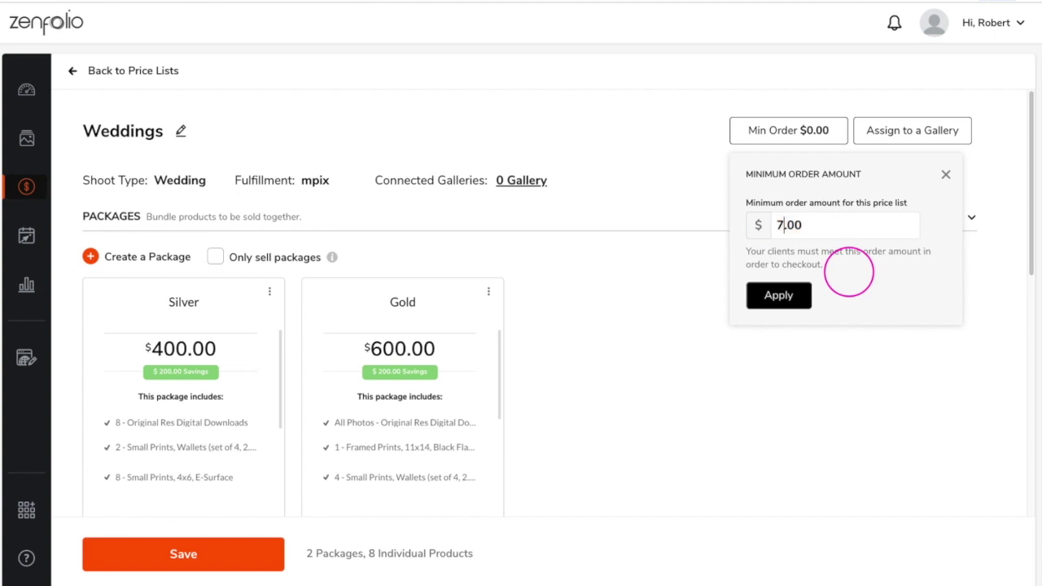
{"action": "left_click", "coordinate": [802, 297]}
{"action": "left_click", "coordinate": [903, 136]}
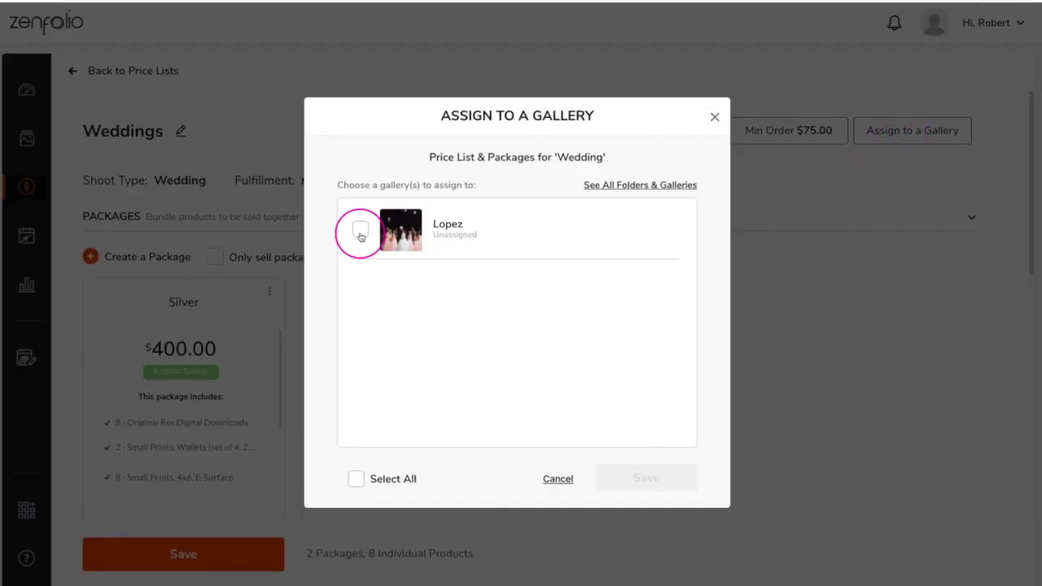
{"action": "left_click", "coordinate": [360, 232]}
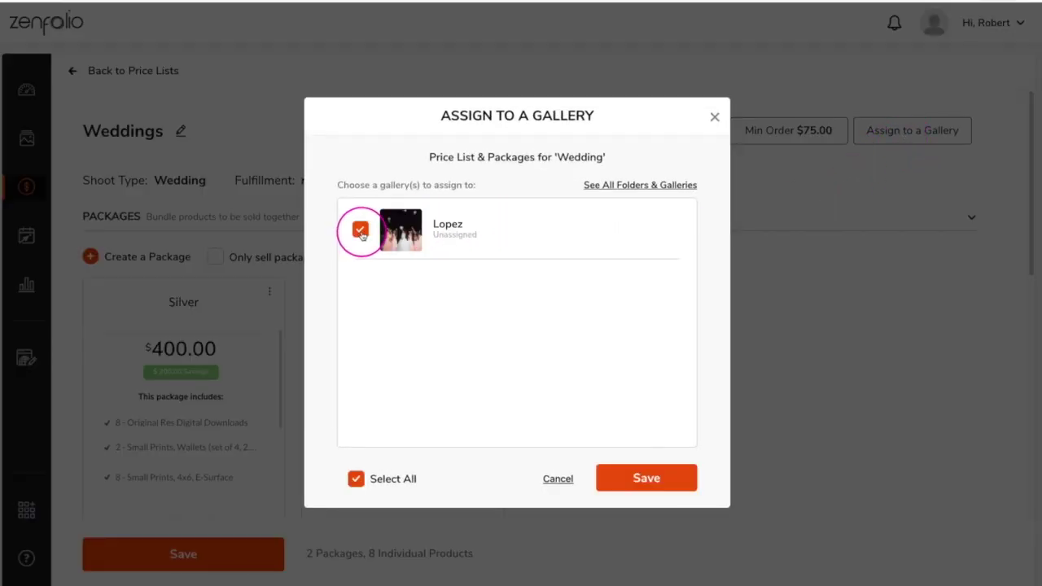
{"action": "left_click", "coordinate": [623, 185]}
{"action": "left_click", "coordinate": [674, 223]}
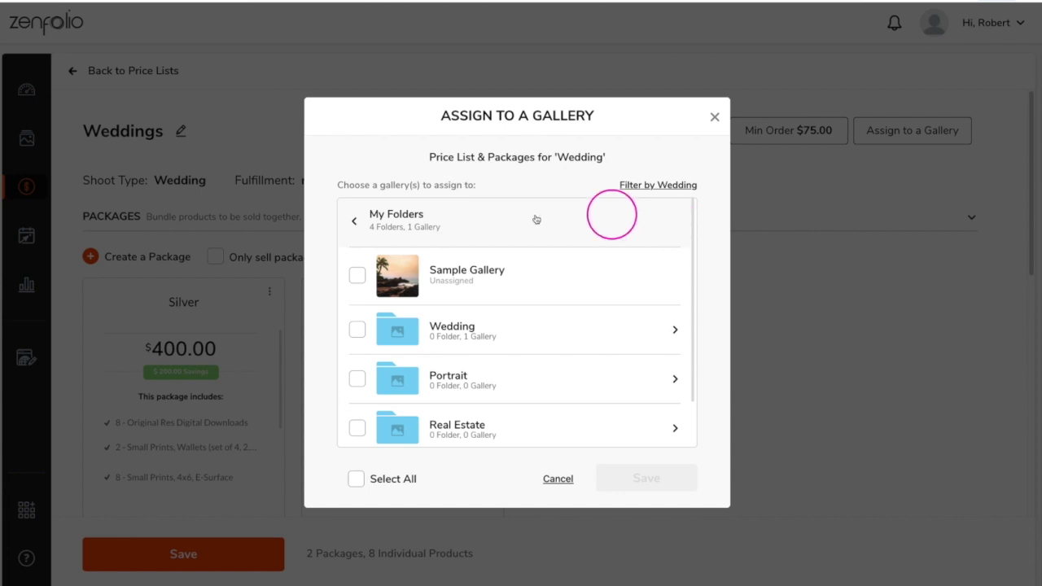
{"action": "left_click", "coordinate": [354, 221]}
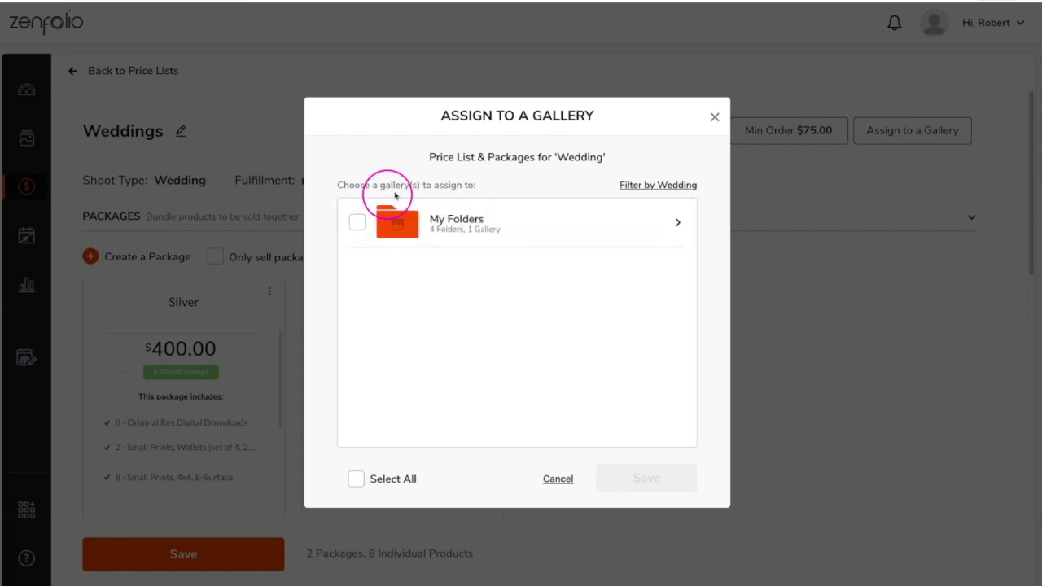
{"action": "left_click", "coordinate": [653, 185]}
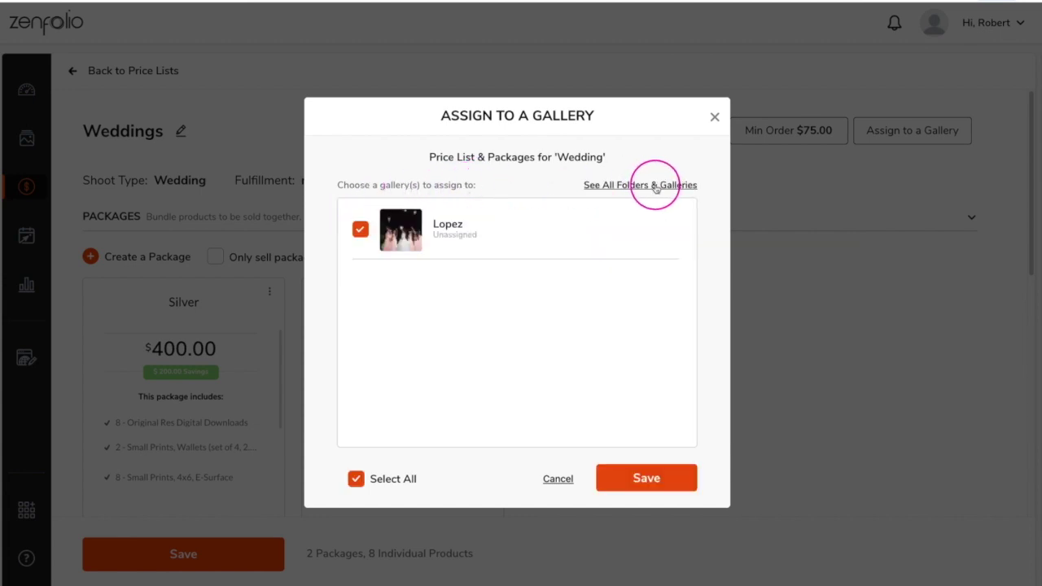
{"action": "left_click", "coordinate": [715, 119]}
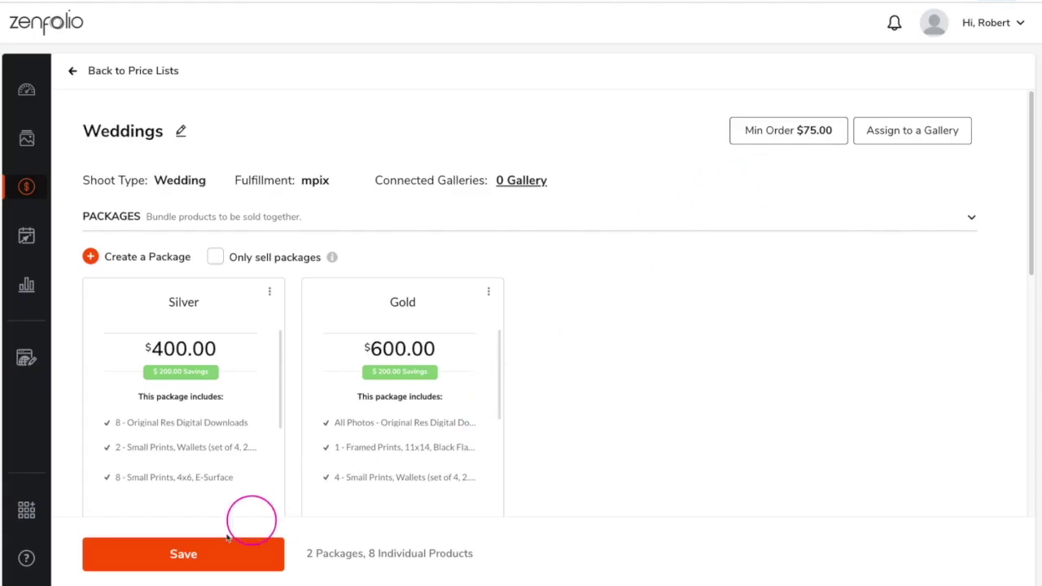
Step: Save the Weddings price list and open the Lopez gallery from All Galleries
{"action": "left_click", "coordinate": [179, 556]}
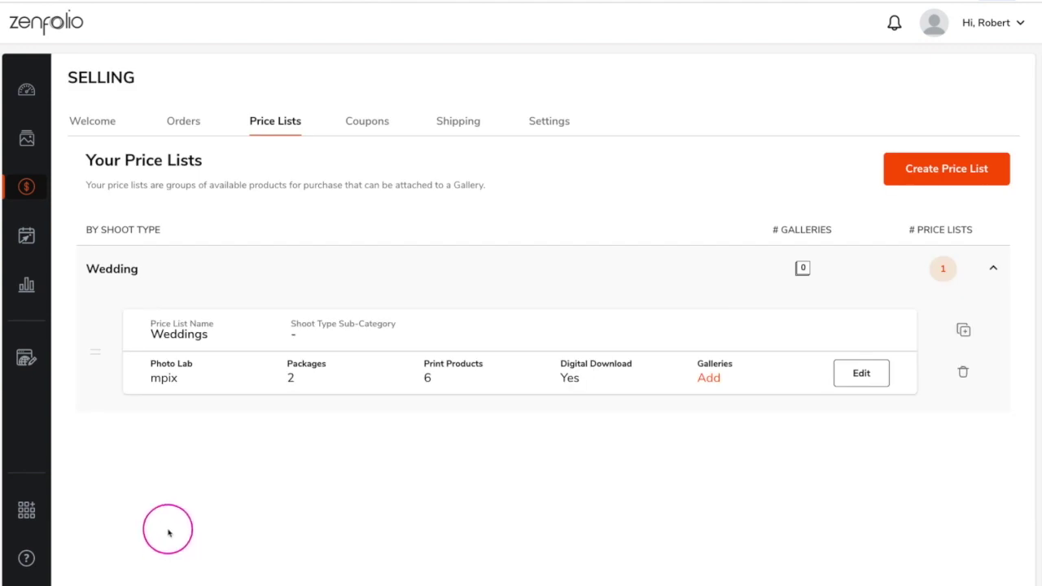
{"action": "left_click", "coordinate": [25, 140]}
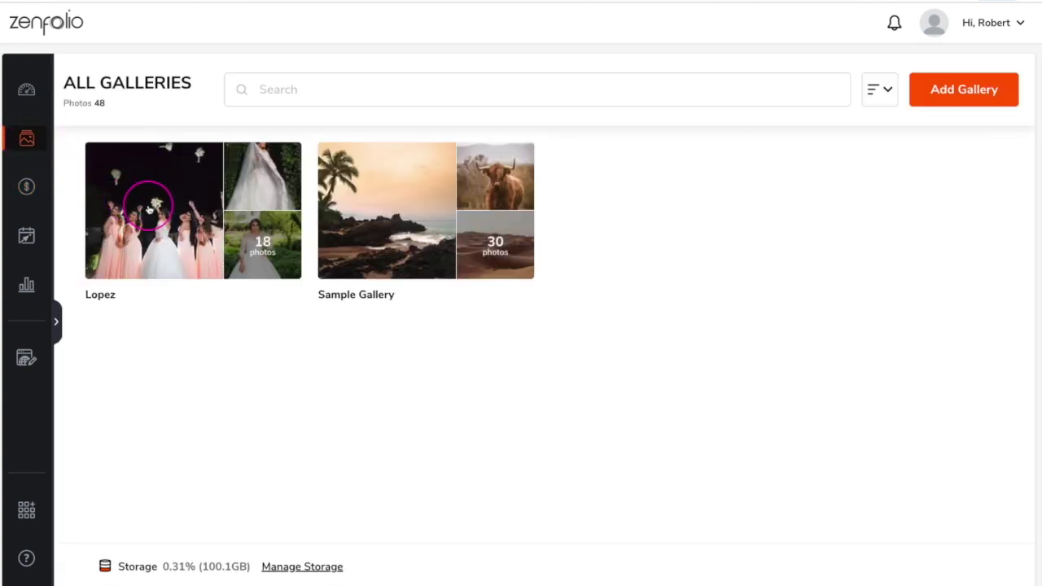
{"action": "left_click", "coordinate": [149, 210]}
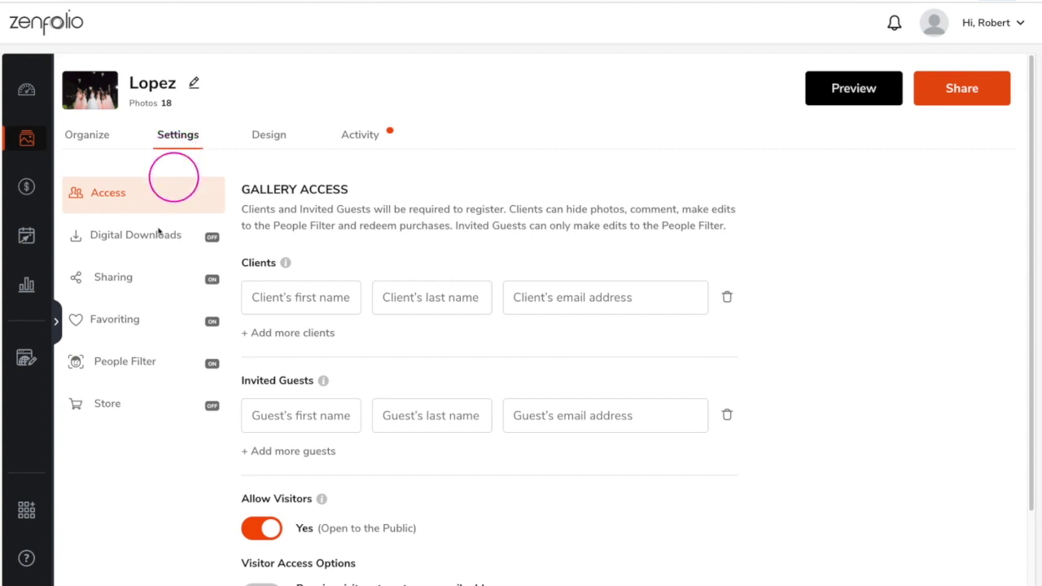
Step: Turn the Lopez gallery store on with the Weddings price list assigned
{"action": "left_click", "coordinate": [108, 404]}
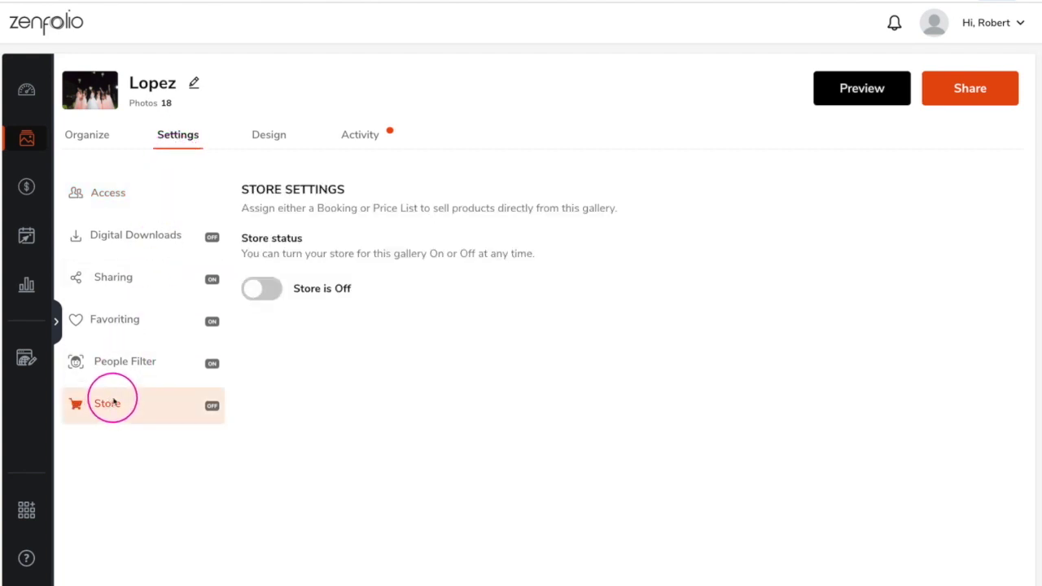
{"action": "left_click", "coordinate": [262, 288]}
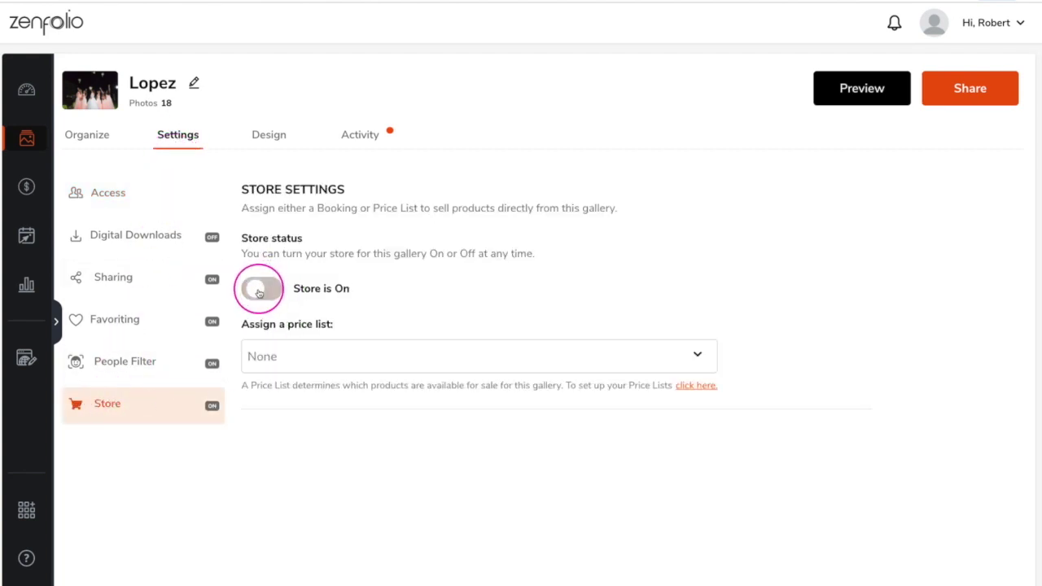
{"action": "left_click", "coordinate": [334, 363]}
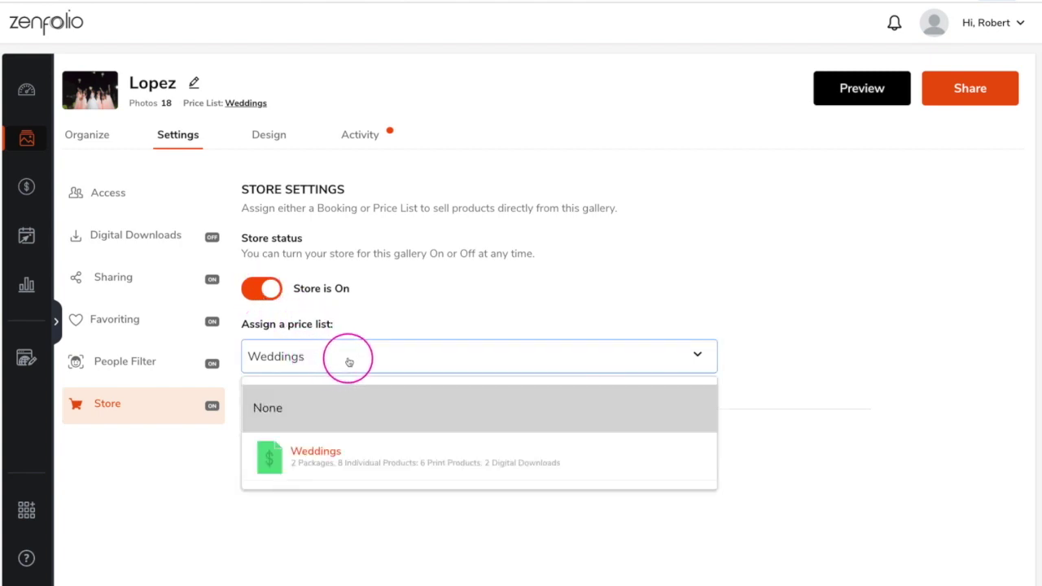
{"action": "left_click", "coordinate": [345, 452]}
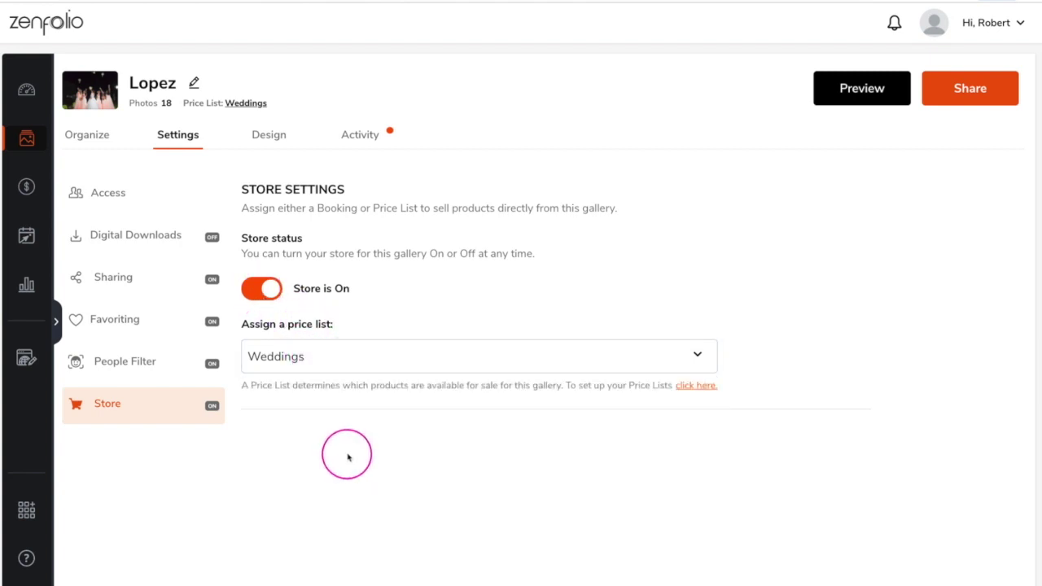
{"action": "left_click", "coordinate": [138, 236]}
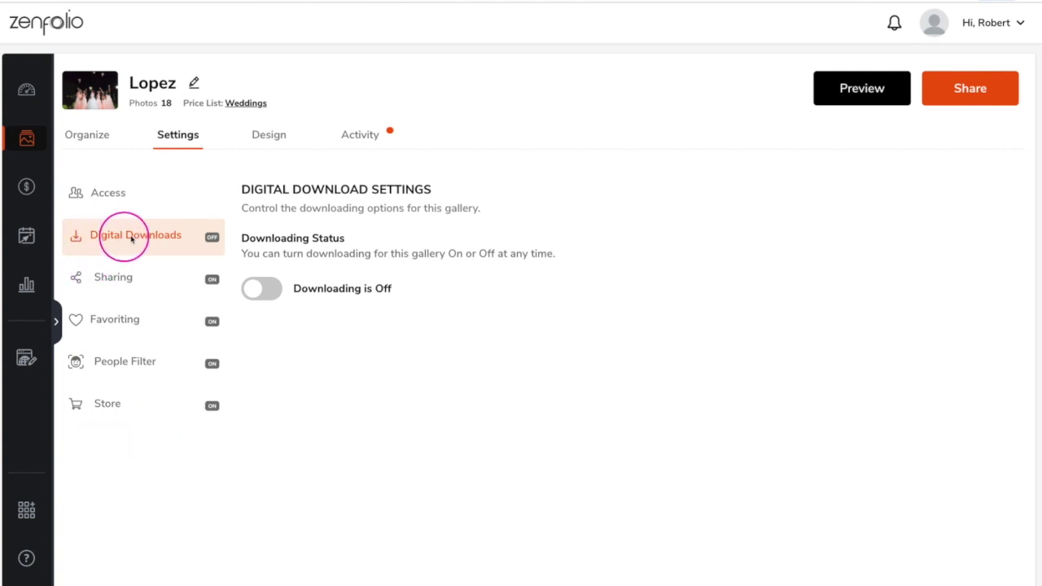
Step: Enter the client's first name, last name and e-mail in Access, then open sharing
{"action": "left_click", "coordinate": [122, 203]}
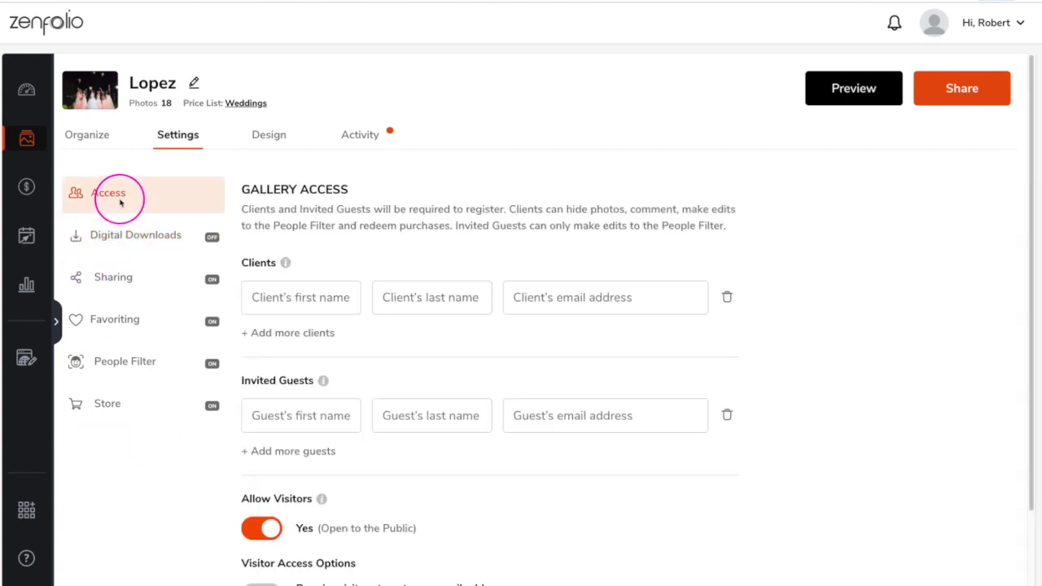
{"action": "left_click", "coordinate": [280, 298]}
{"action": "key", "text": "Tab"}
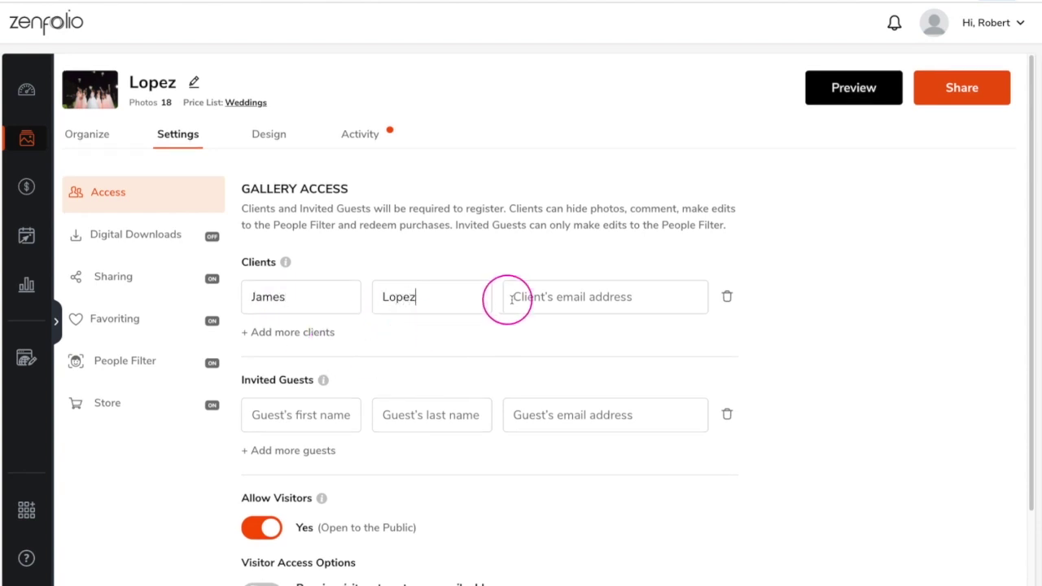
{"action": "key", "text": "Tab"}
{"action": "left_click", "coordinate": [938, 104]}
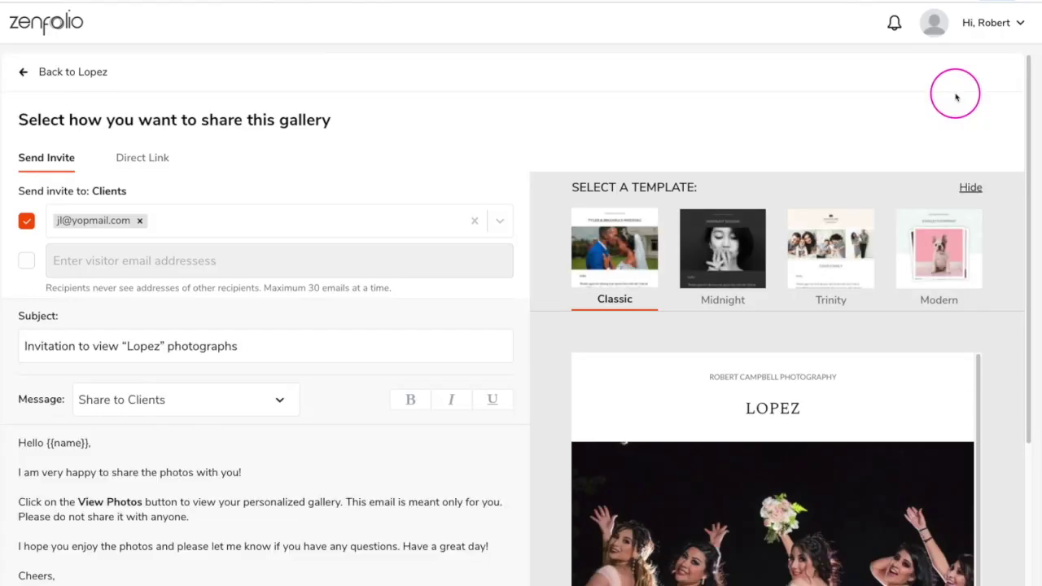